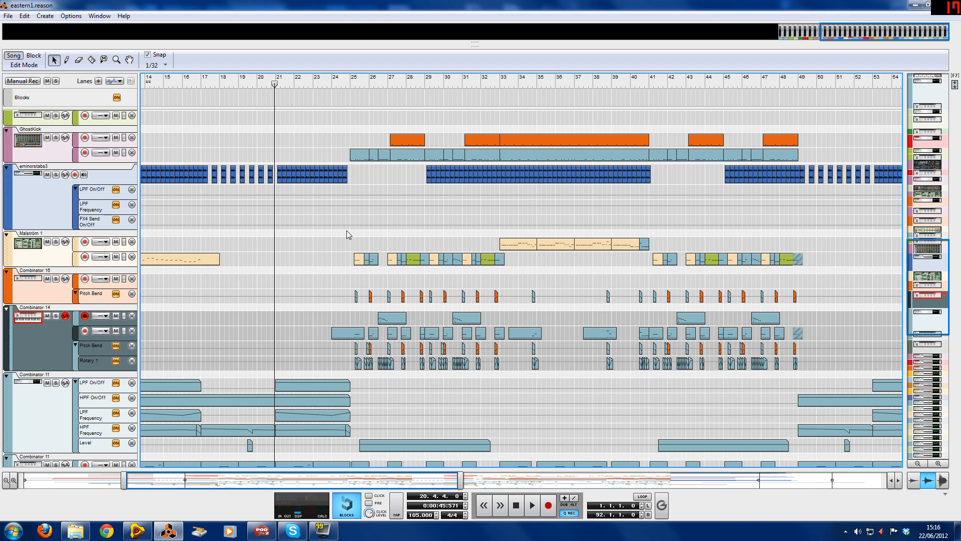
Step: Play the arrangement from bar 21 through the section starting at bar 25, and stop playback at bar 33
{"action": "key", "text": "space"}
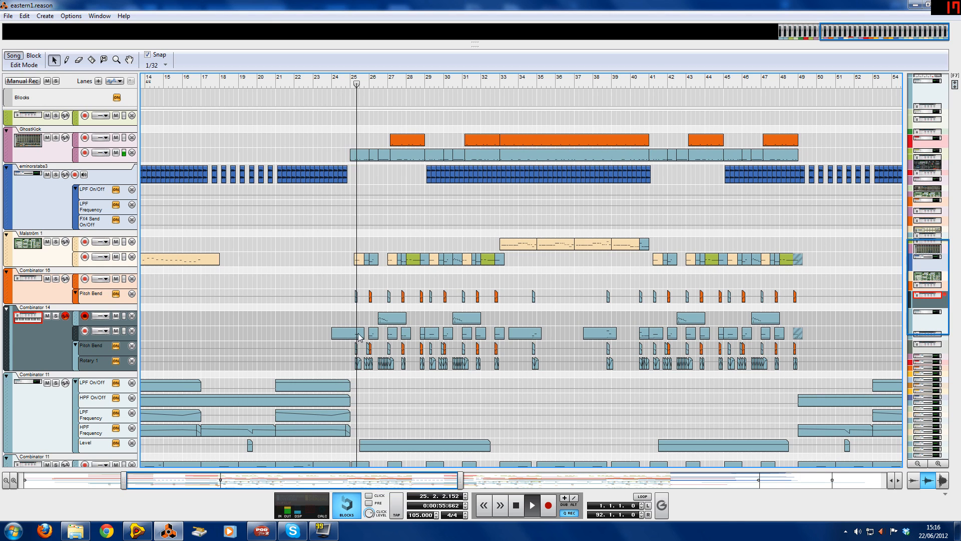
{"action": "scroll", "coordinate": [376, 337], "scroll_direction": "up", "scroll_amount": 10}
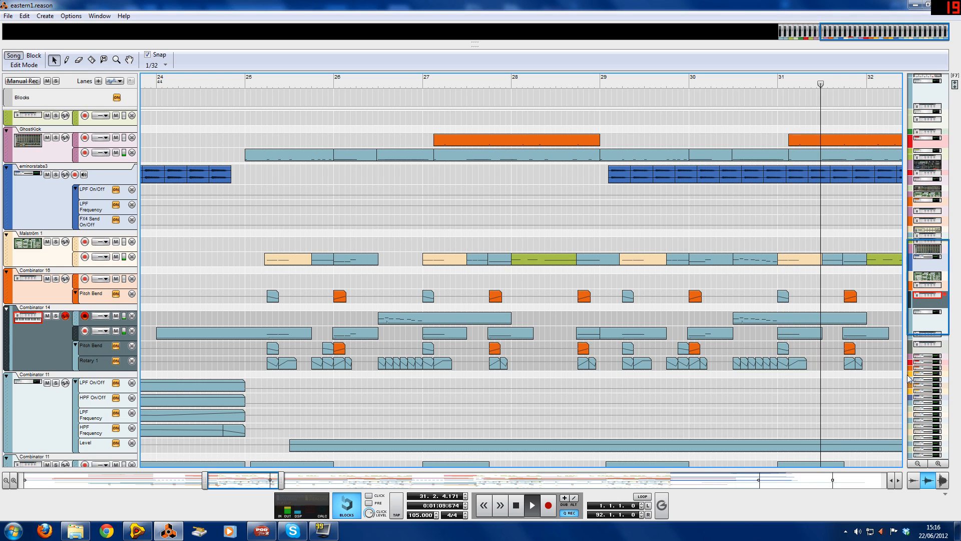
{"action": "scroll", "coordinate": [796, 336], "scroll_direction": "down", "scroll_amount": 1}
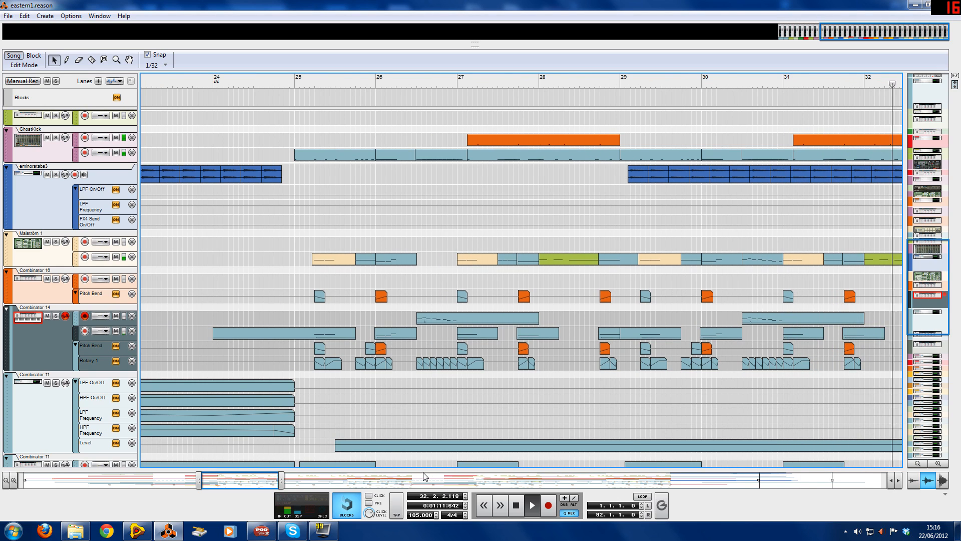
{"action": "key", "text": "space"}
{"action": "left_click_drag", "start_coordinate": [293, 480], "coordinate": [205, 480]}
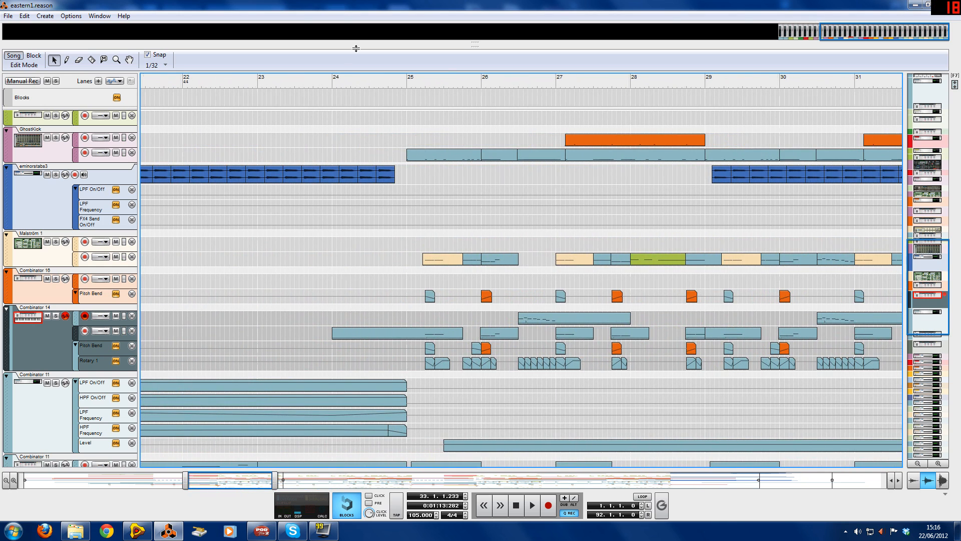
Step: Solo the Combinator 14 track, play it from bar 25, and return the playhead to just after the start of bar 25
{"action": "left_click", "coordinate": [400, 80]}
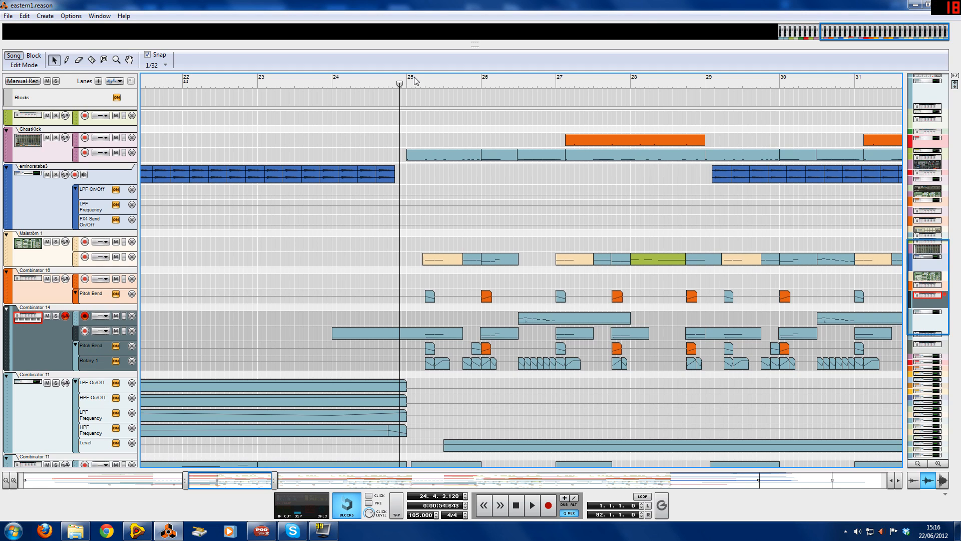
{"action": "left_click", "coordinate": [56, 316]}
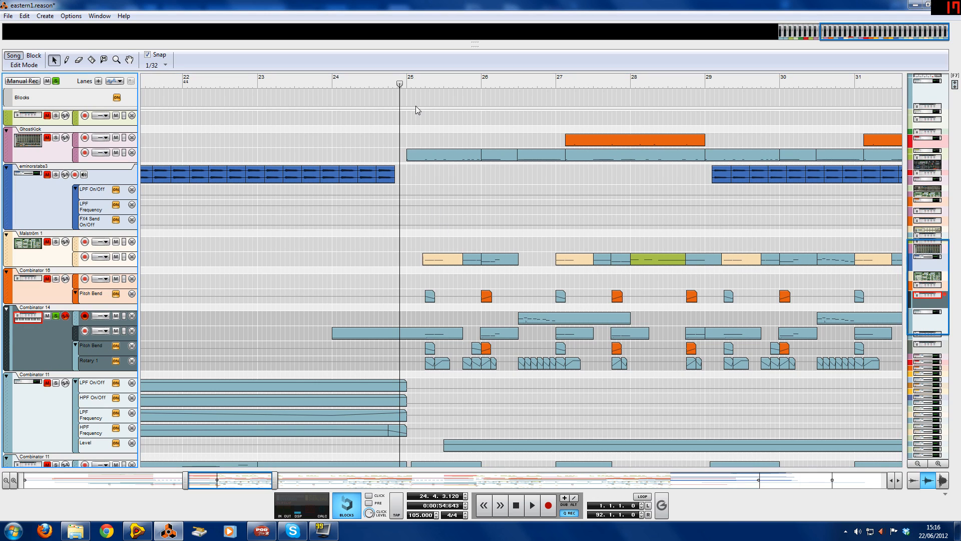
{"action": "left_click", "coordinate": [410, 81]}
{"action": "left_click_drag", "start_coordinate": [409, 81], "coordinate": [412, 82]}
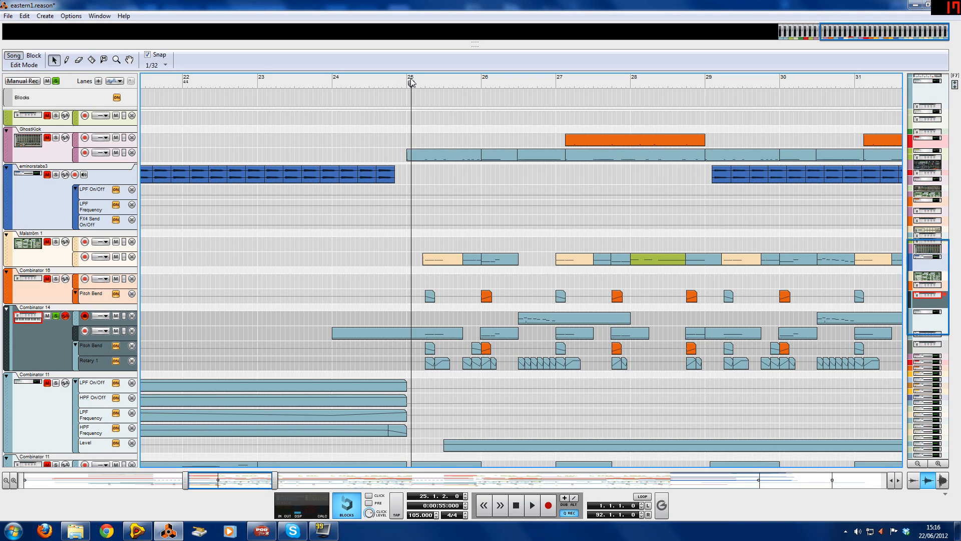
{"action": "key", "text": "space"}
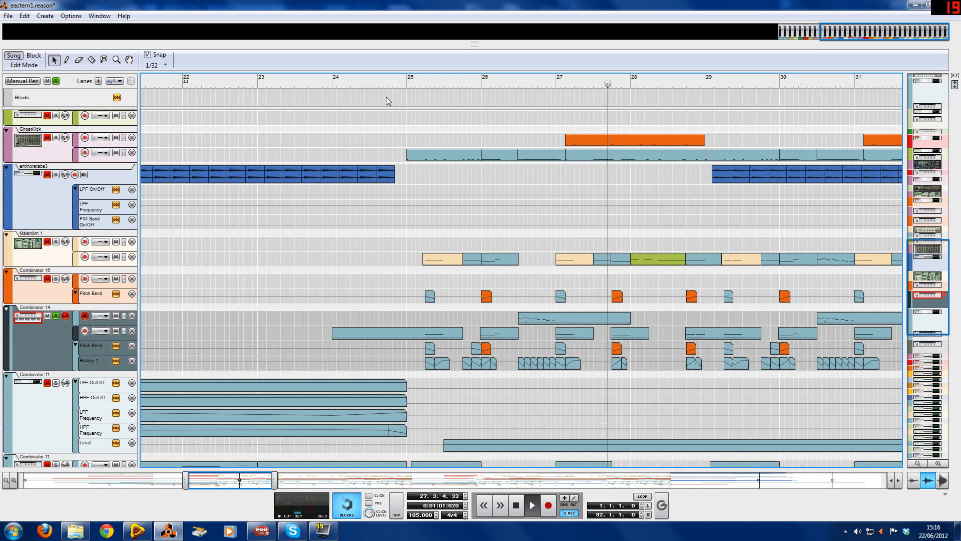
{"action": "left_click_drag", "start_coordinate": [429, 83], "coordinate": [424, 84]}
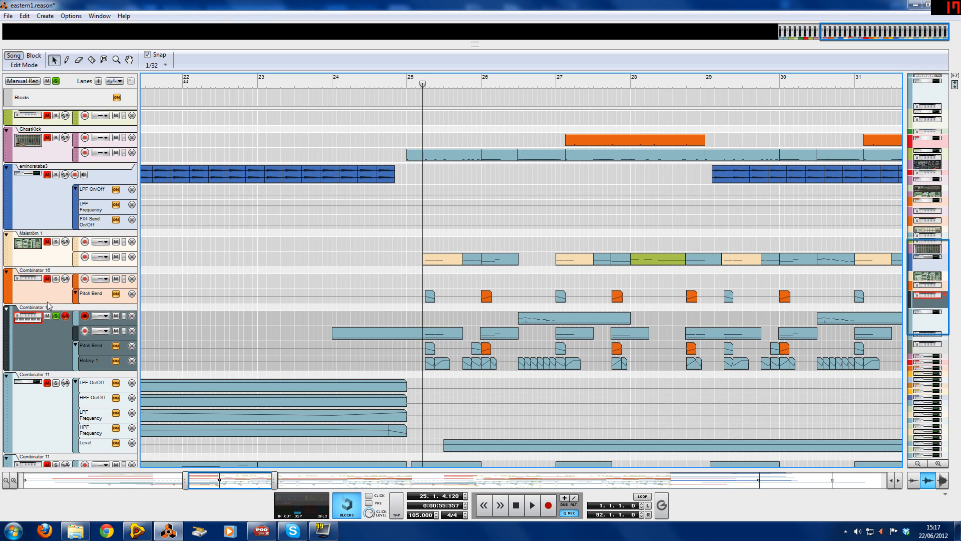
Step: Show the rack at its beginning and create a new empty Combinator in the free rack space
{"action": "key", "text": "F6"}
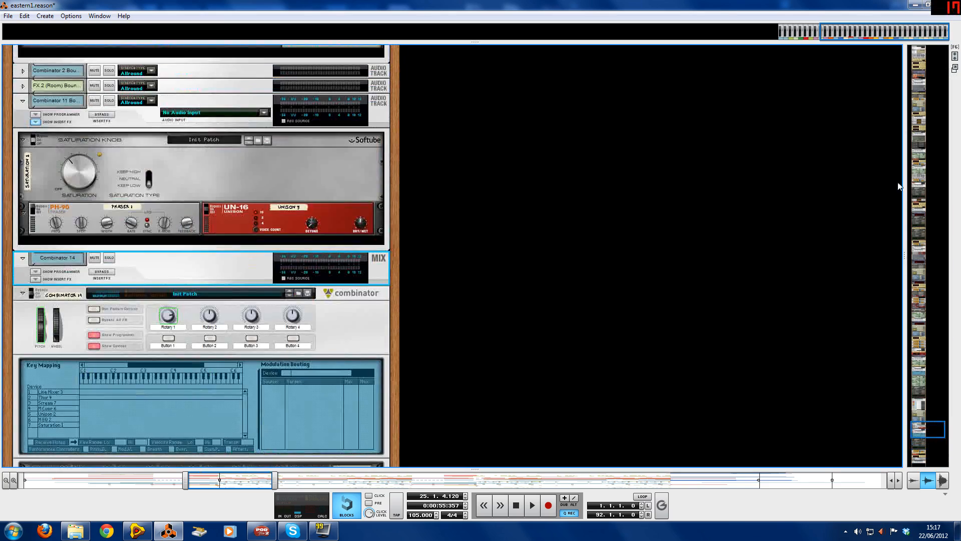
{"action": "left_click_drag", "start_coordinate": [924, 429], "coordinate": [926, 53]}
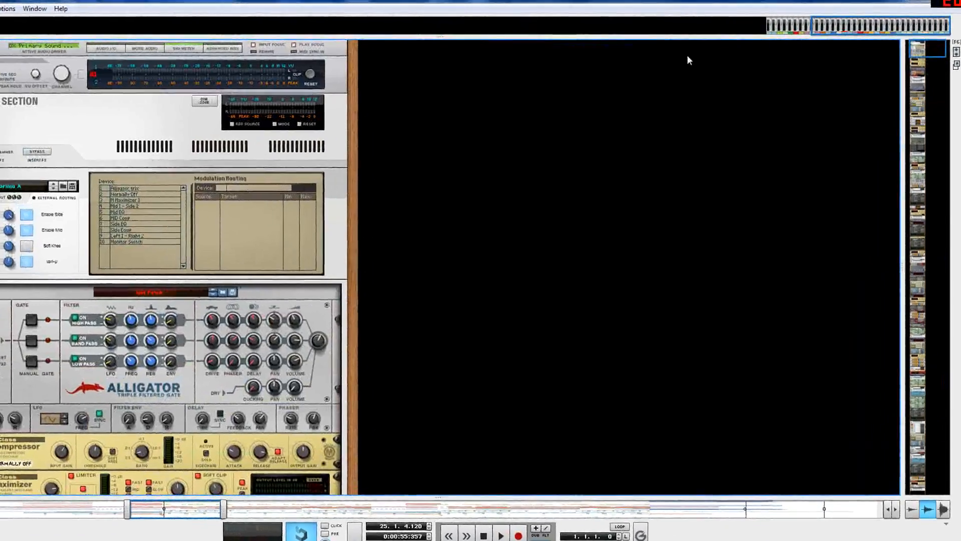
{"action": "right_click", "coordinate": [631, 88]}
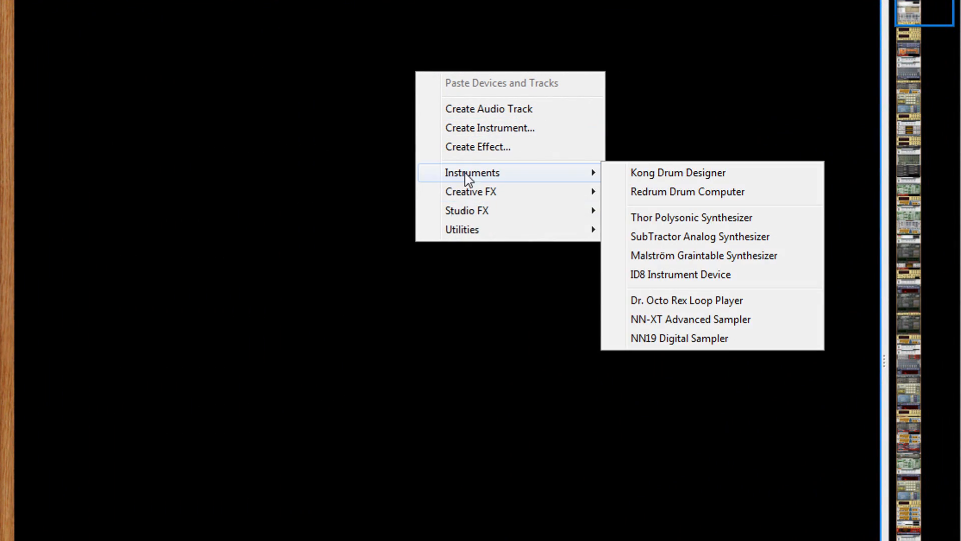
{"action": "mouse_move", "coordinate": [477, 197]}
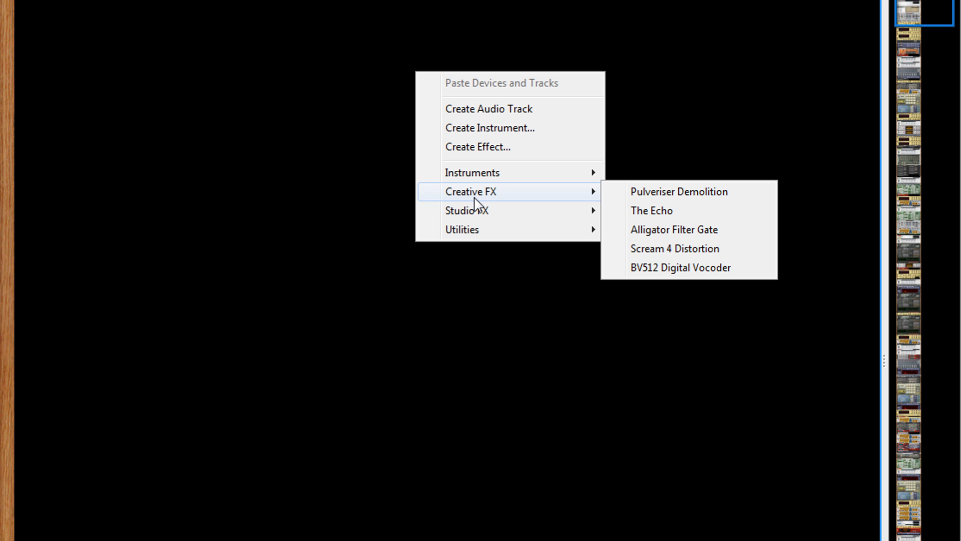
{"action": "mouse_move", "coordinate": [478, 217]}
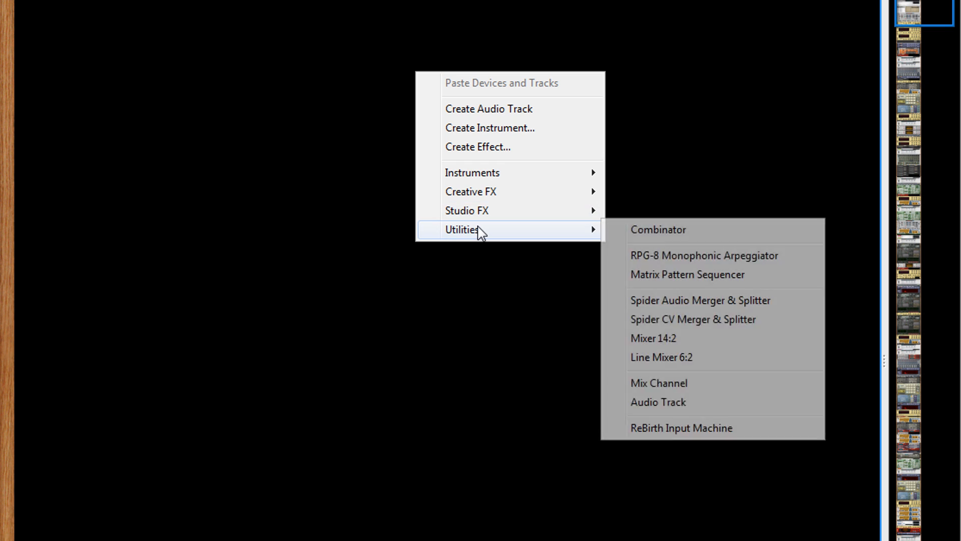
{"action": "left_click", "coordinate": [634, 229]}
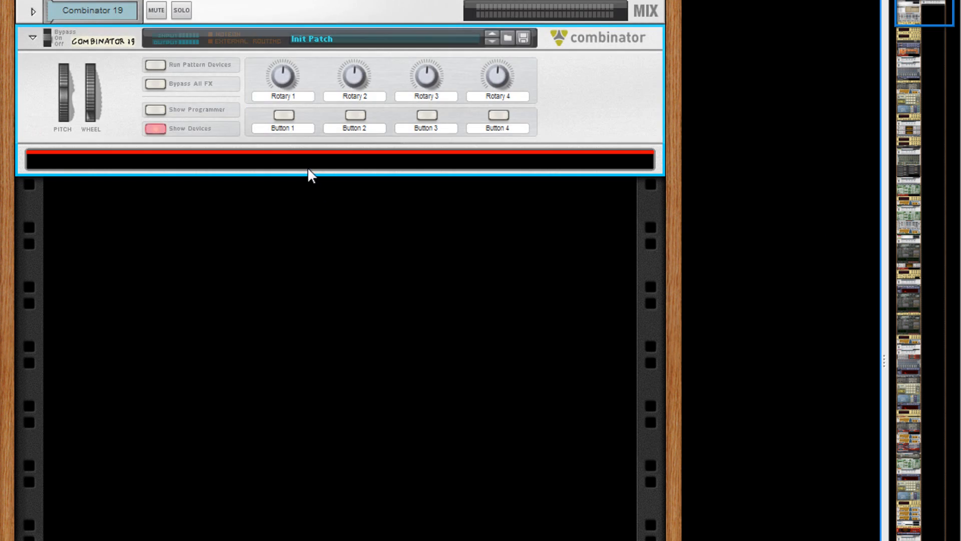
Step: Add a Line Mixer 6:2 inside the new Combinator
{"action": "right_click", "coordinate": [297, 159]}
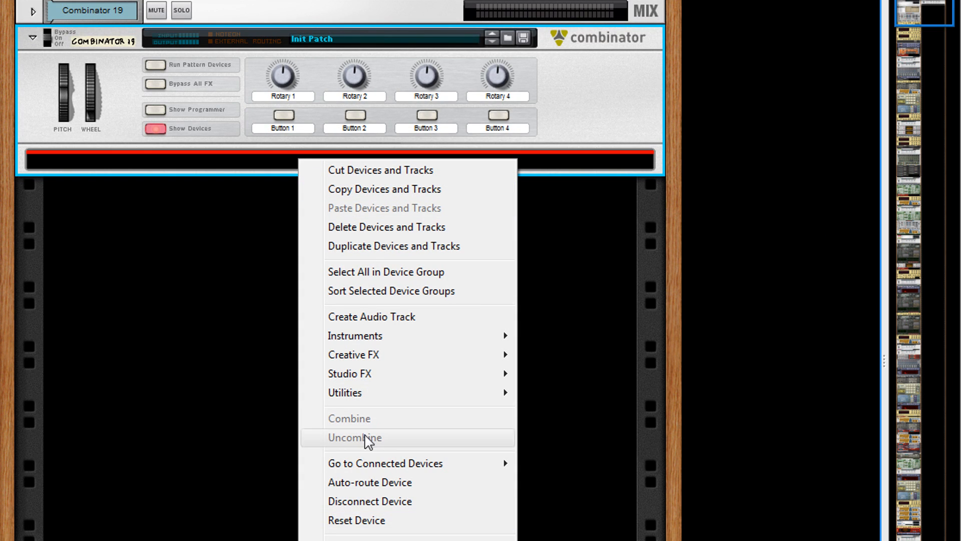
{"action": "mouse_move", "coordinate": [379, 382]}
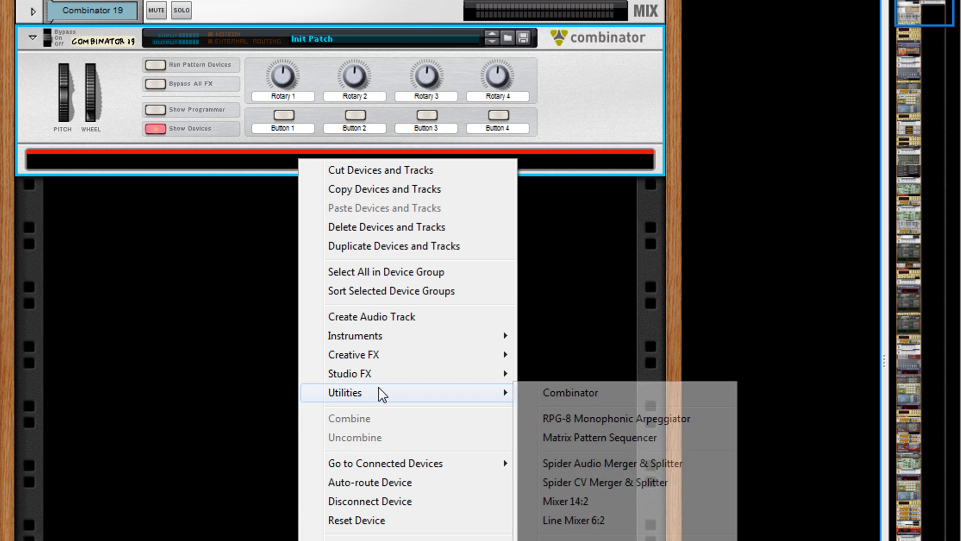
{"action": "left_click", "coordinate": [573, 521]}
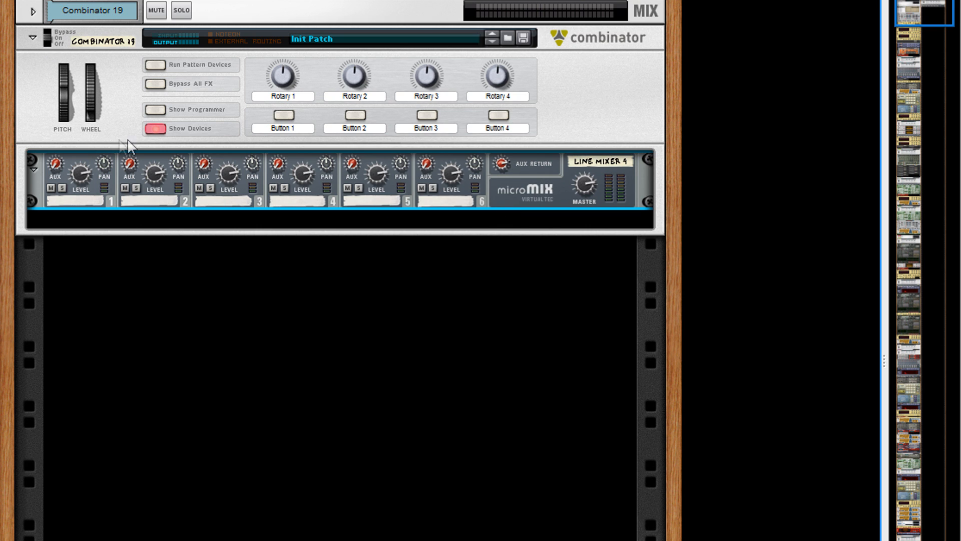
Step: Add a Thor Polysonic Synthesizer below the line mixer, reset it to its initial patch and show its programmer
{"action": "right_click", "coordinate": [518, 180]}
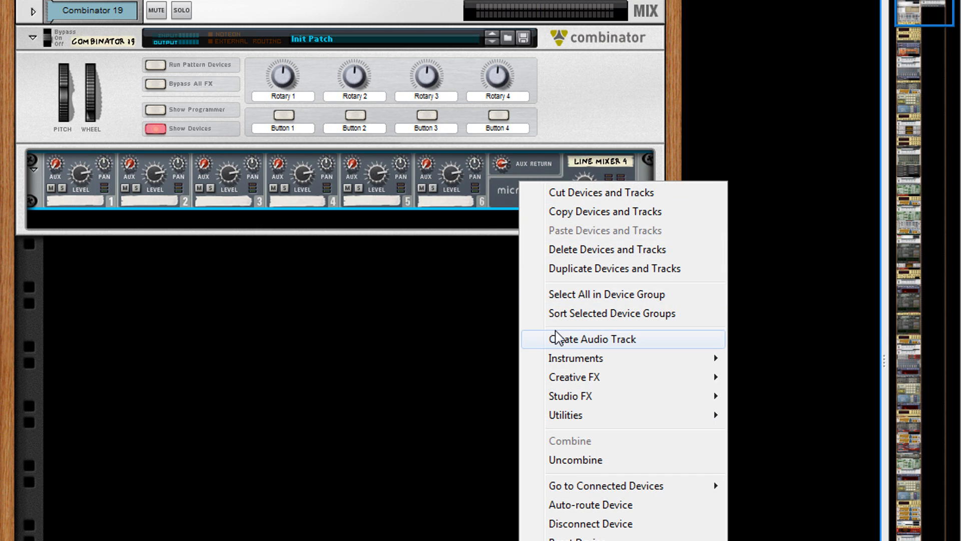
{"action": "mouse_move", "coordinate": [569, 380]}
{"action": "mouse_move", "coordinate": [575, 358]}
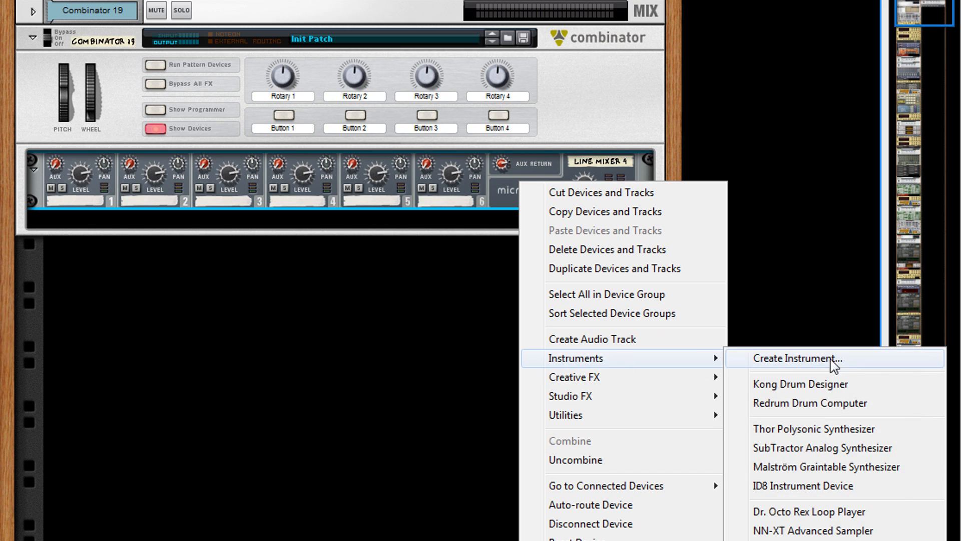
{"action": "left_click_drag", "start_coordinate": [776, 427], "coordinate": [189, 214]}
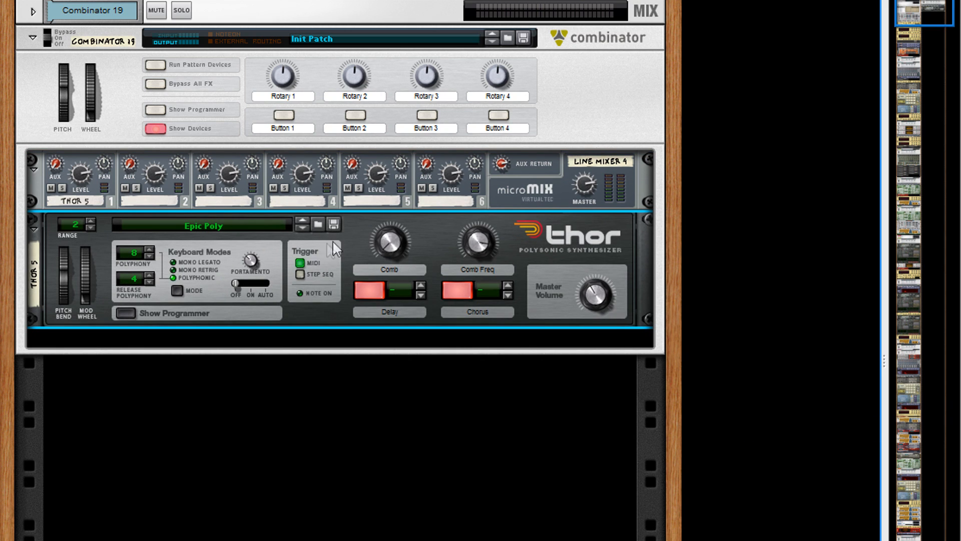
{"action": "right_click", "coordinate": [356, 233]}
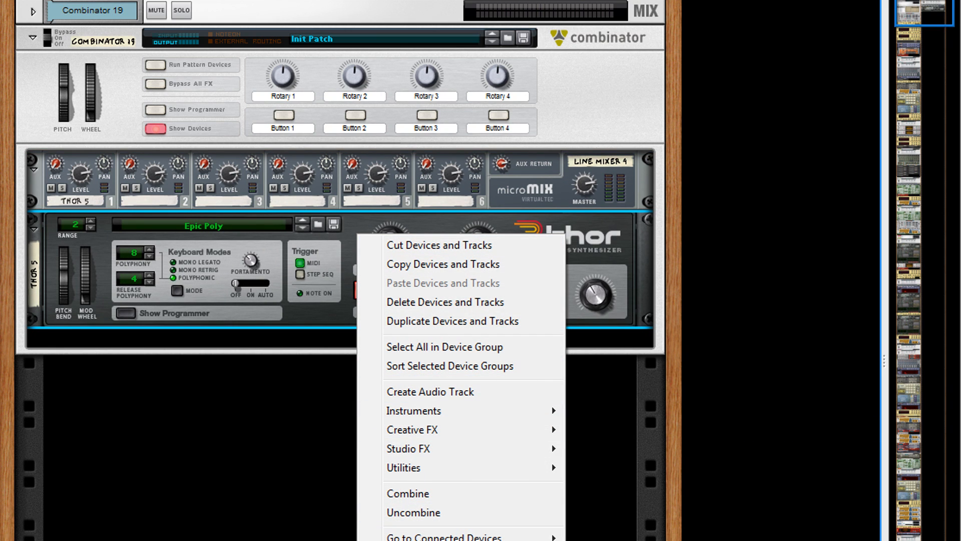
{"action": "left_click", "coordinate": [385, 540]}
{"action": "left_click", "coordinate": [127, 311]}
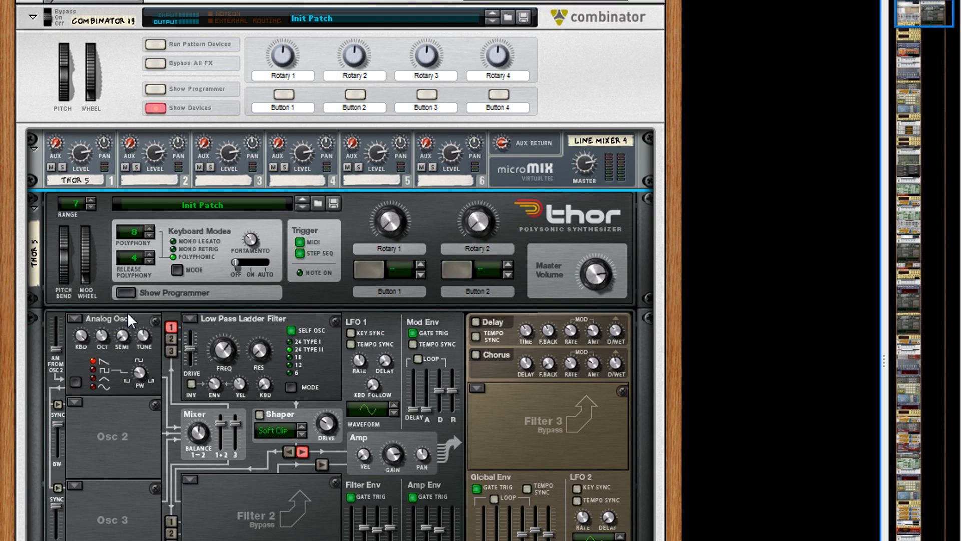
Step: Set Thor's oscillators 1, 2 and 3 to the Multi Oscillator type
{"action": "scroll", "coordinate": [75, 220], "scroll_direction": "down", "scroll_amount": 3}
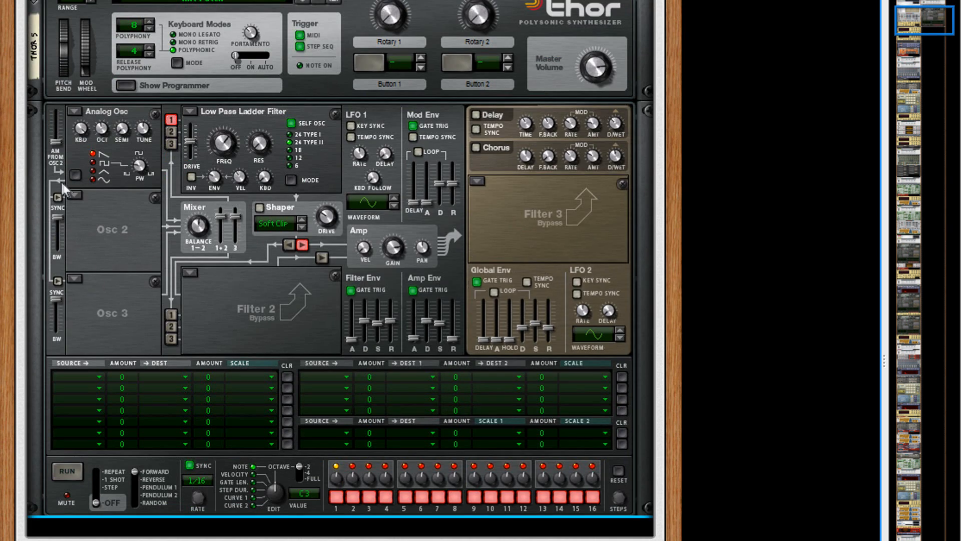
{"action": "scroll", "coordinate": [65, 193], "scroll_direction": "up", "scroll_amount": 1}
{"action": "left_click", "coordinate": [76, 162]}
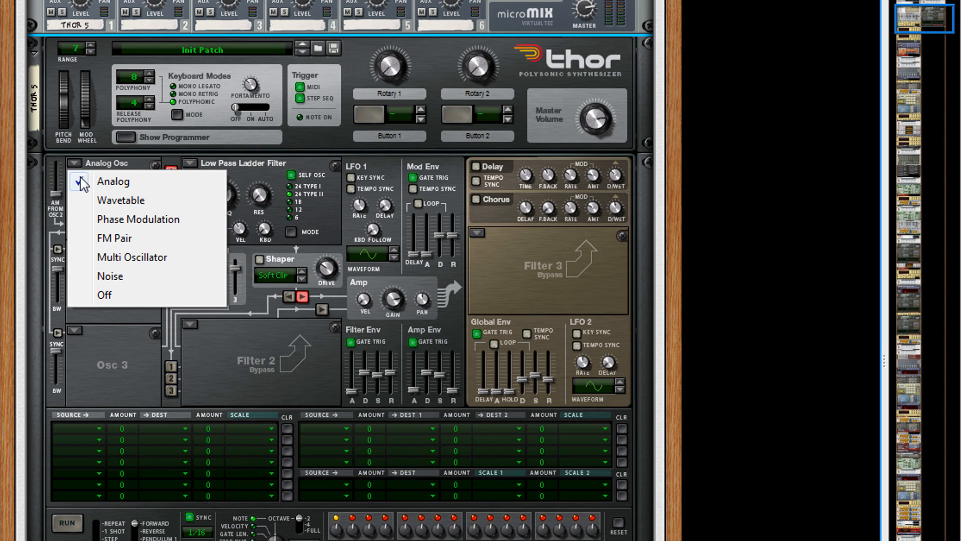
{"action": "left_click", "coordinate": [103, 264]}
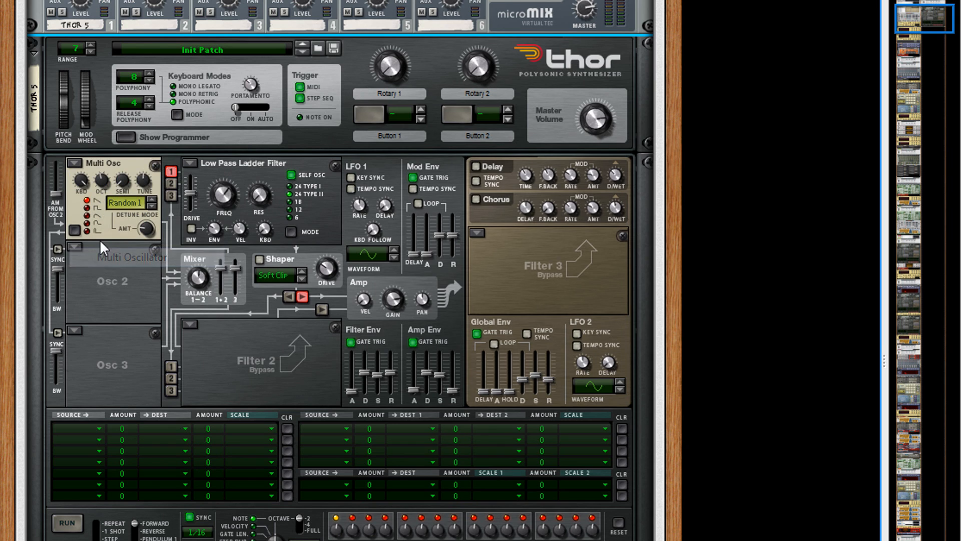
{"action": "left_click", "coordinate": [74, 246]}
{"action": "left_click", "coordinate": [118, 344]}
{"action": "left_click", "coordinate": [74, 330]}
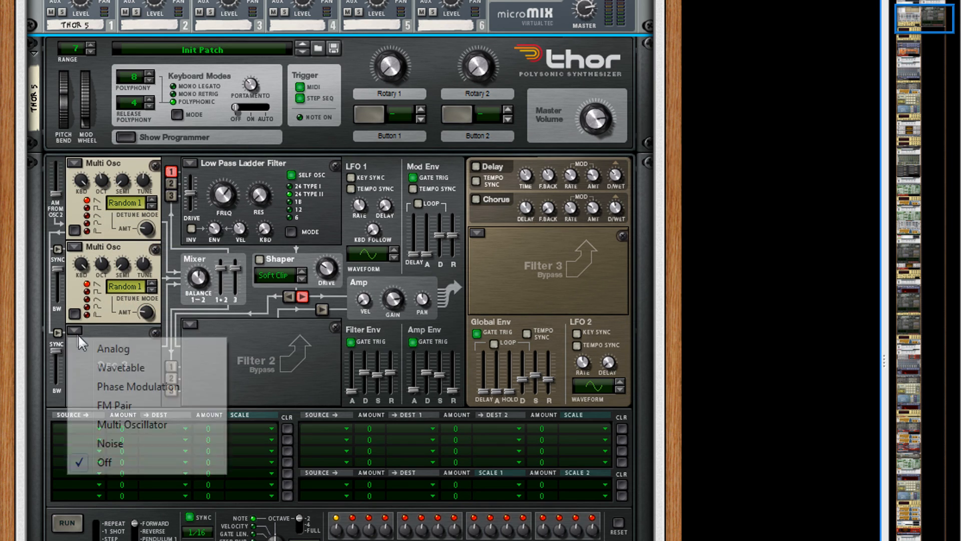
{"action": "left_click", "coordinate": [108, 425]}
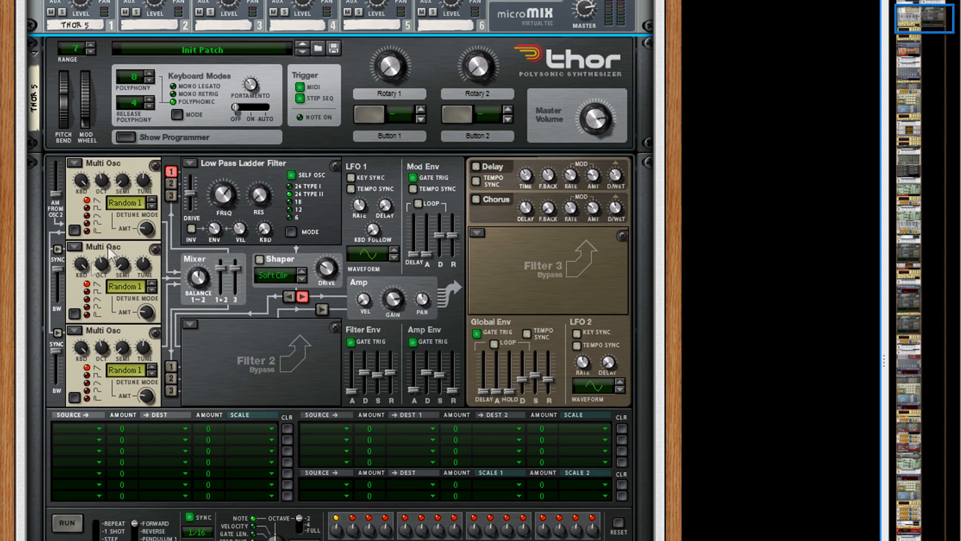
Step: Bypass Filter 1, raise decay and sustain of the Filter and Amp envelopes to maximum, and lower the Filter envelope's release to minimum
{"action": "mouse_move", "coordinate": [104, 261]}
{"action": "left_click", "coordinate": [190, 162]}
{"action": "left_click", "coordinate": [223, 255]}
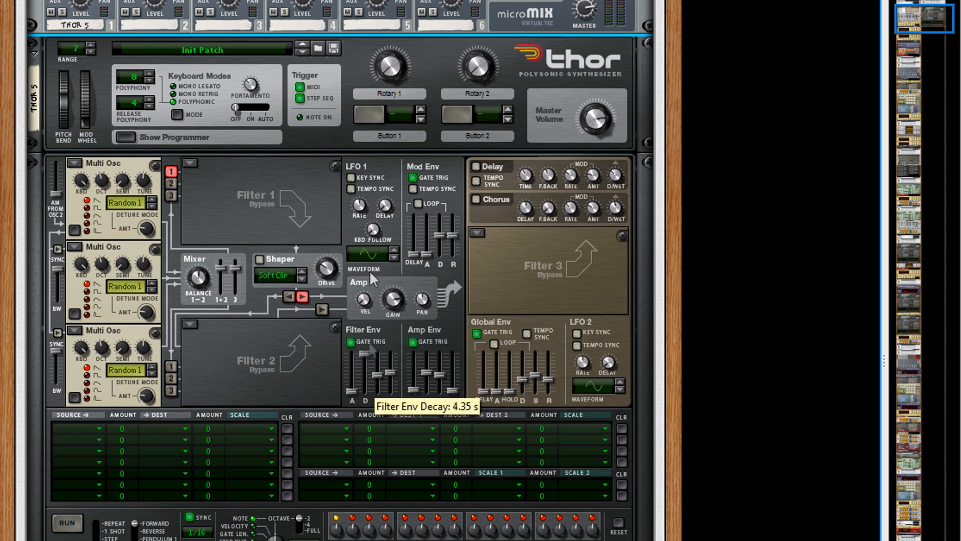
{"action": "left_click_drag", "start_coordinate": [389, 373], "coordinate": [389, 390]}
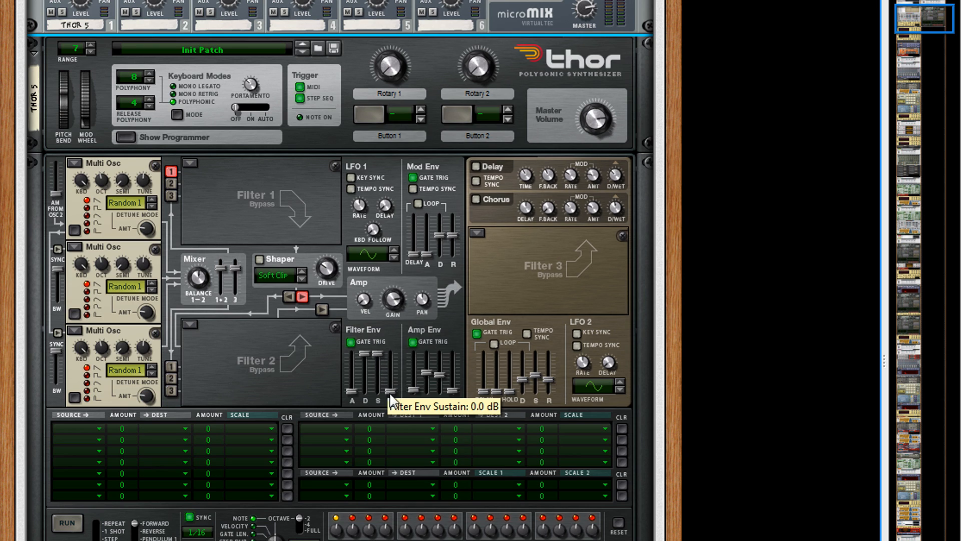
{"action": "left_click_drag", "start_coordinate": [427, 373], "coordinate": [433, 353]}
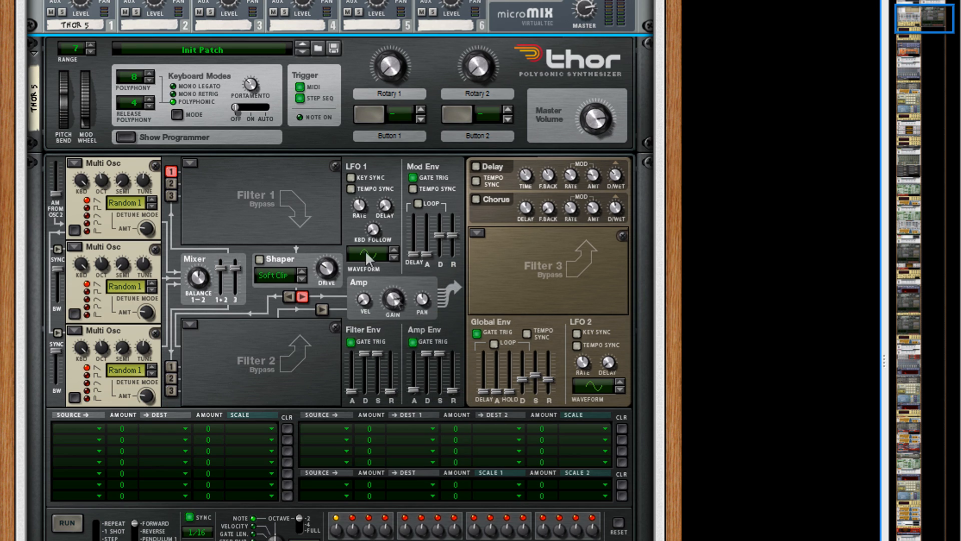
Step: Enable key sync and tempo sync on LFO 1 and adjust its rate
{"action": "left_click", "coordinate": [351, 178]}
{"action": "left_click", "coordinate": [351, 188]}
{"action": "left_click_drag", "start_coordinate": [366, 208], "coordinate": [366, 223]}
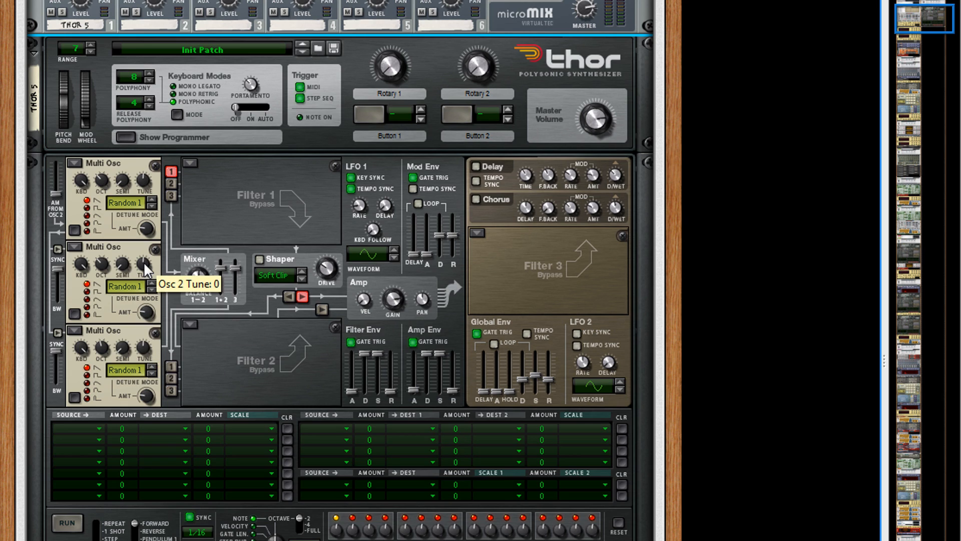
Step: Detune Thor's three Multi Oscillators, setting oscillator 1's tune to -25 and adjusting the tune and detune amounts of oscillators 2 and 3
{"action": "left_click_drag", "start_coordinate": [144, 181], "coordinate": [151, 204]}
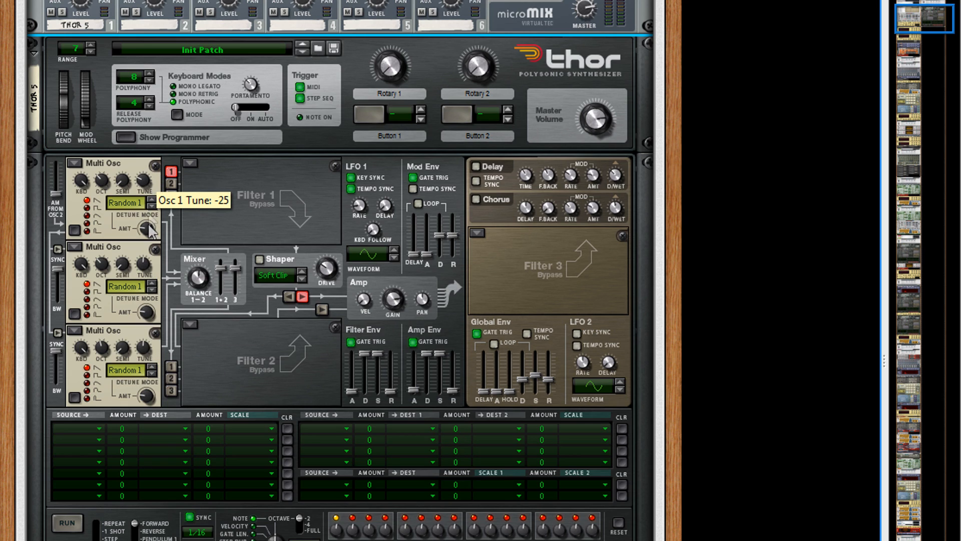
{"action": "left_click_drag", "start_coordinate": [145, 266], "coordinate": [153, 260]}
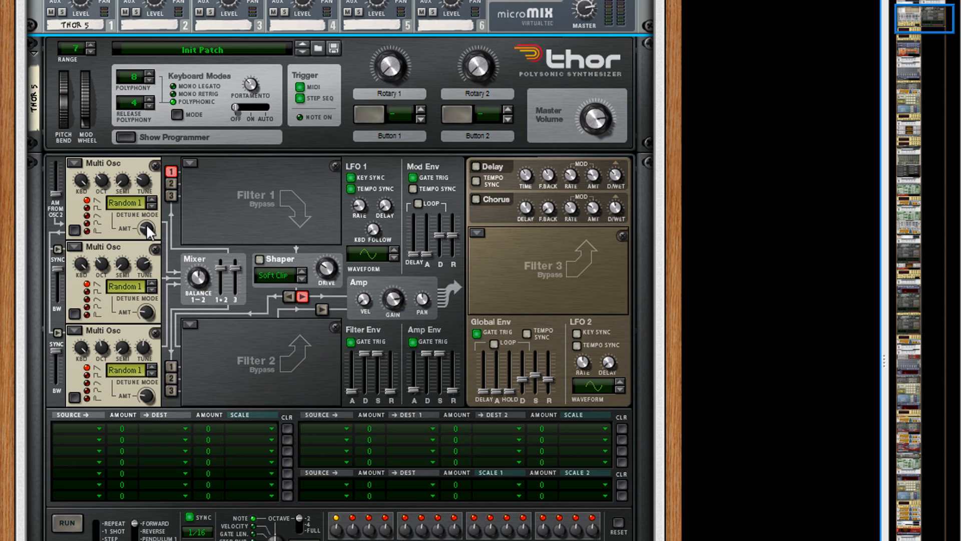
{"action": "left_click_drag", "start_coordinate": [149, 311], "coordinate": [148, 300]}
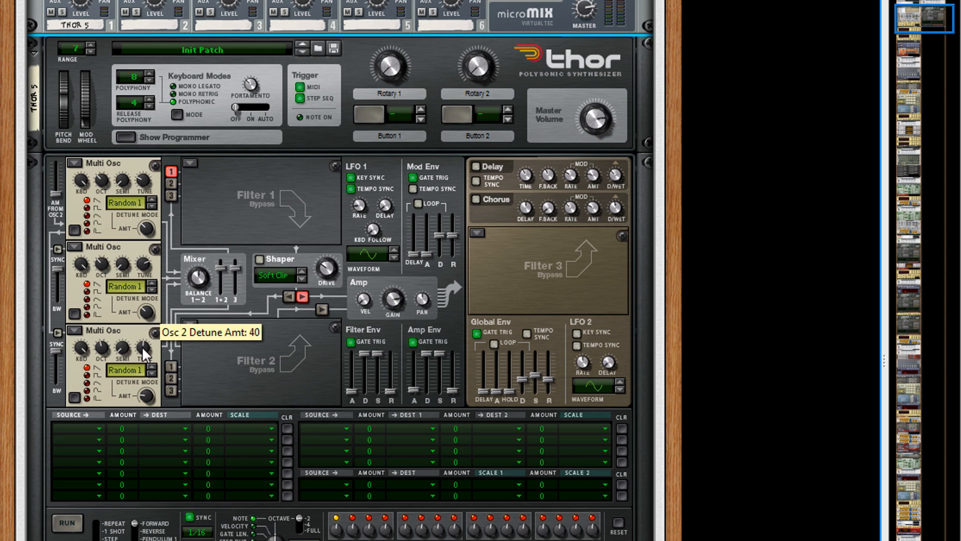
{"action": "left_click_drag", "start_coordinate": [150, 395], "coordinate": [149, 391]}
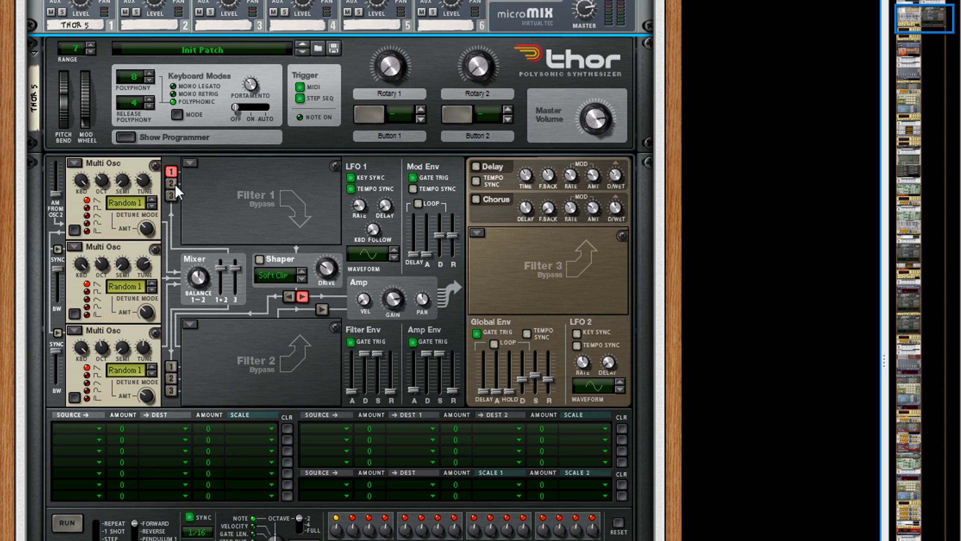
Step: Load a State Variable filter into Thor's Filter 1 slot and lower its cutoff frequency
{"action": "left_click", "coordinate": [190, 164]}
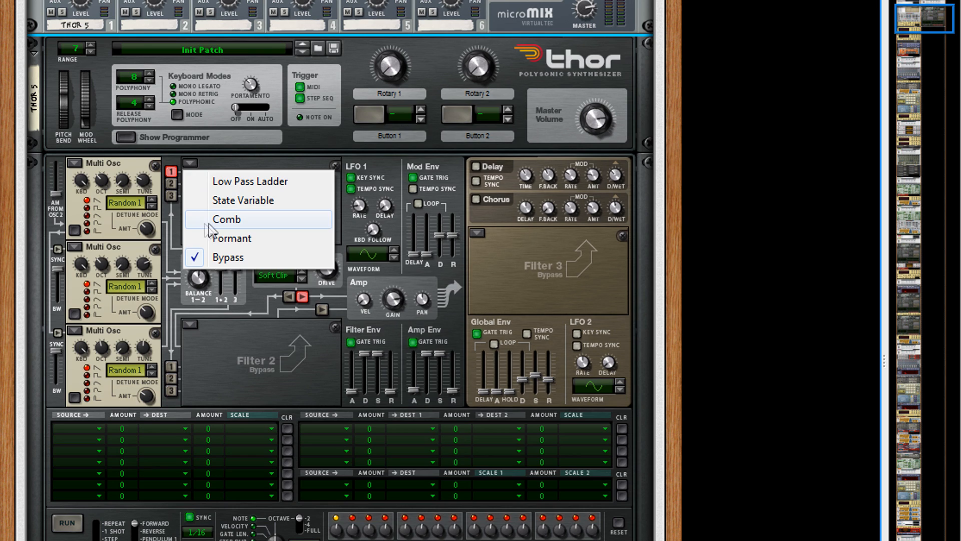
{"action": "left_click", "coordinate": [230, 200]}
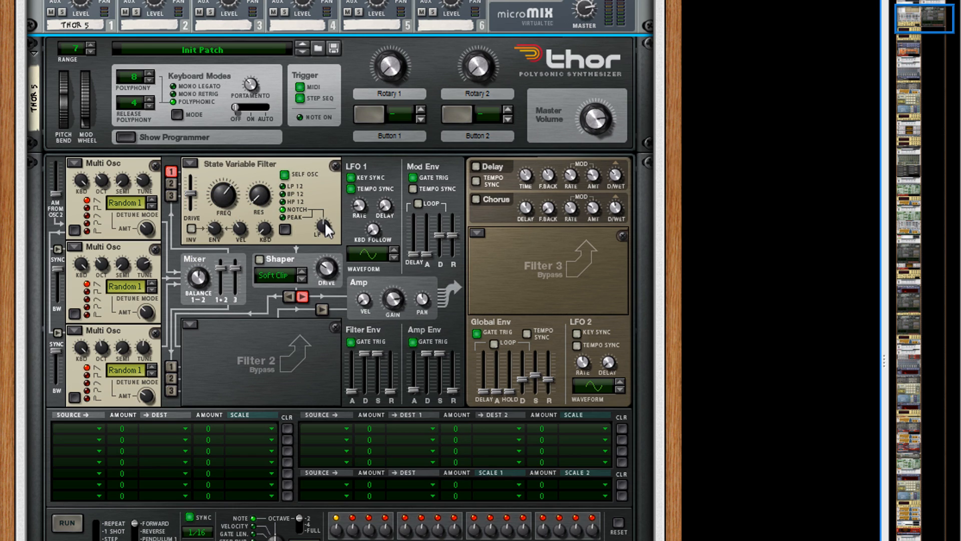
{"action": "mouse_move", "coordinate": [325, 224]}
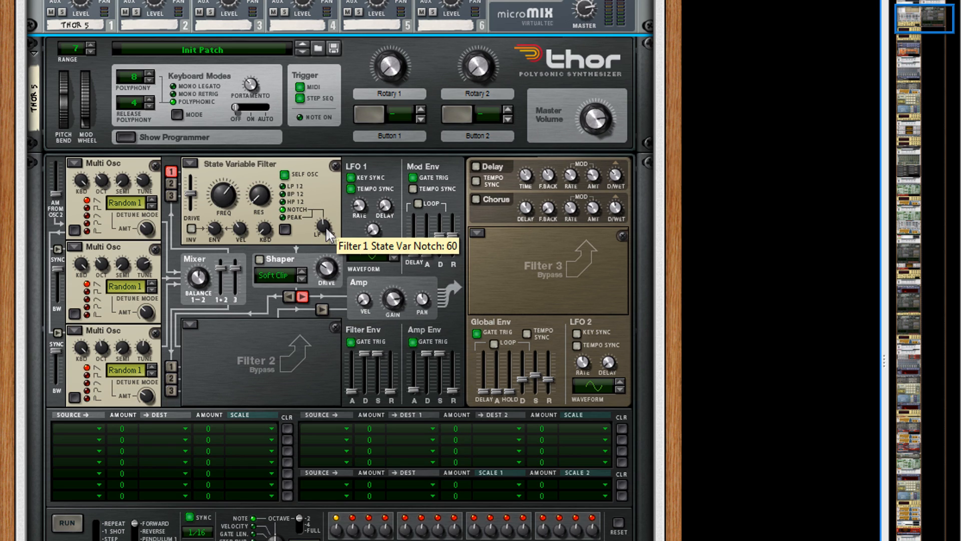
{"action": "mouse_move", "coordinate": [221, 195]}
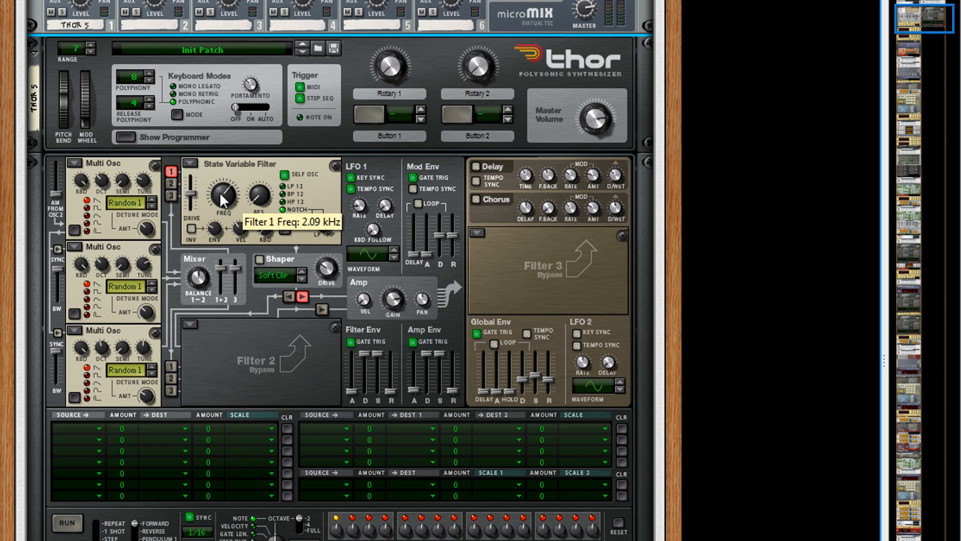
{"action": "mouse_move", "coordinate": [225, 199]}
{"action": "left_mouse_down"}
{"action": "mouse_move", "coordinate": [228, 211]}
{"action": "mouse_move", "coordinate": [227, 193]}
{"action": "left_mouse_up"}
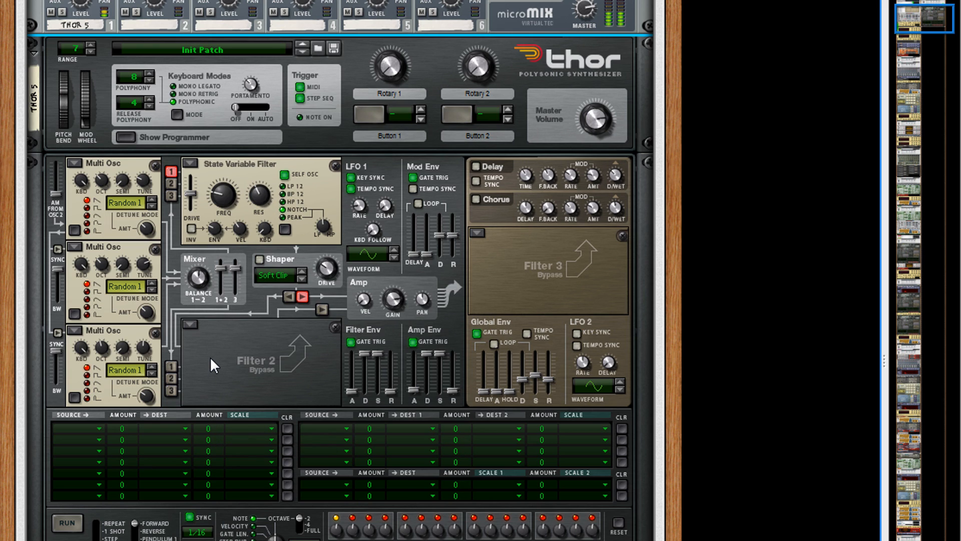
Step: Route LFO 1 to the Filter 1 frequency in the first modulation slot with an amount of 53
{"action": "left_click", "coordinate": [91, 425]}
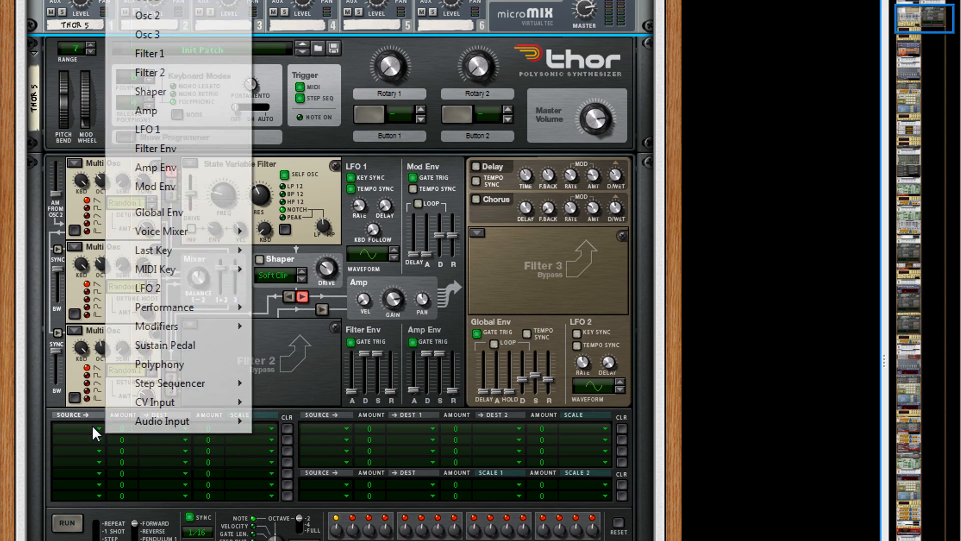
{"action": "left_click", "coordinate": [161, 129]}
{"action": "left_click", "coordinate": [172, 430]}
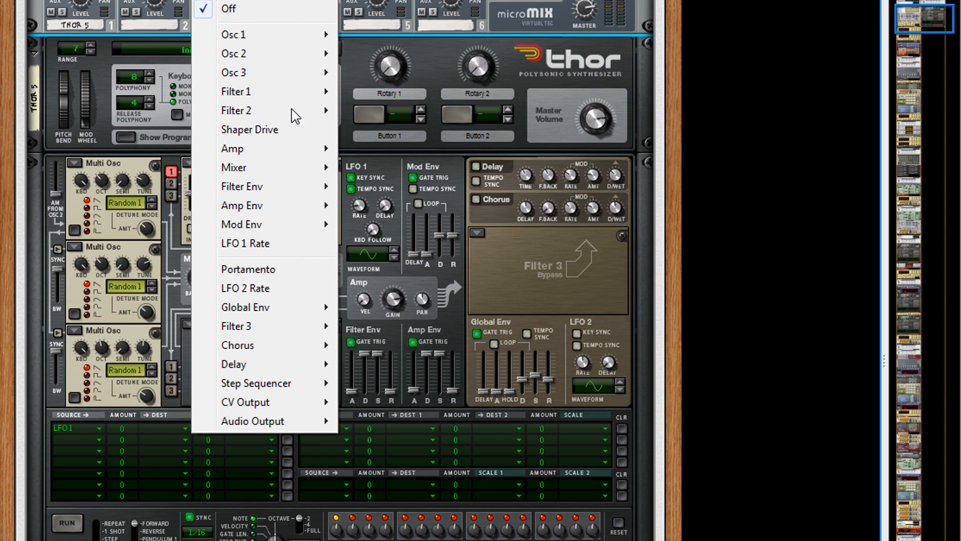
{"action": "mouse_move", "coordinate": [295, 92]}
{"action": "left_click", "coordinate": [396, 111]}
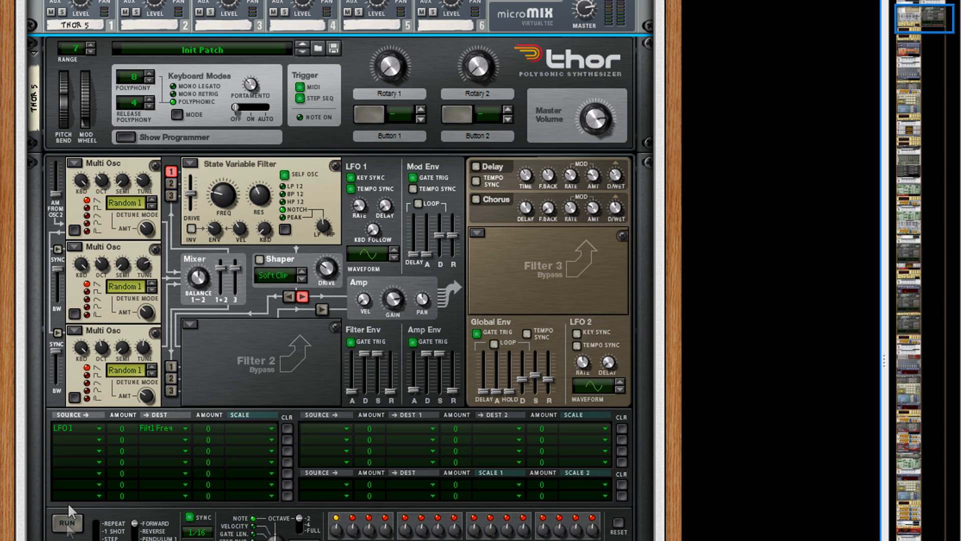
{"action": "left_click_drag", "start_coordinate": [114, 426], "coordinate": [119, 417]}
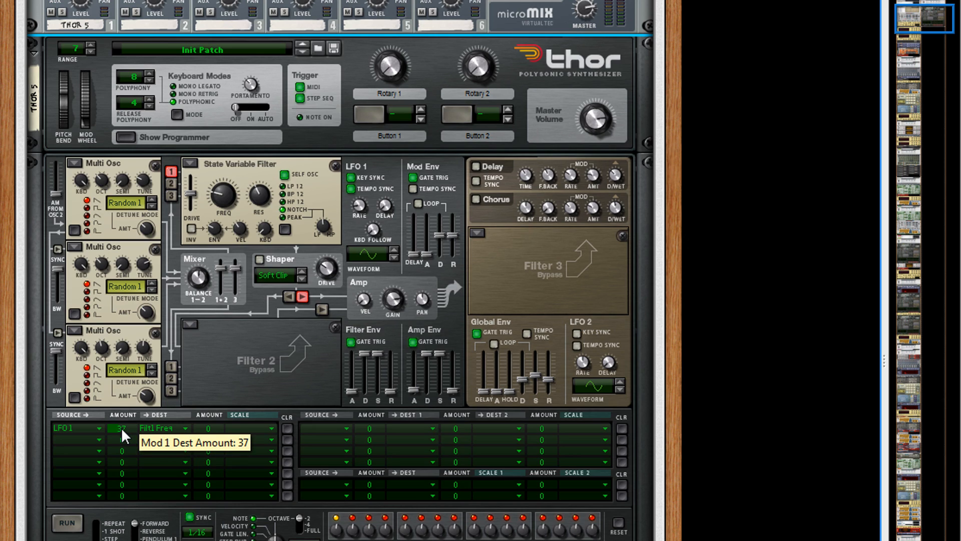
{"action": "left_click_drag", "start_coordinate": [121, 428], "coordinate": [124, 424]}
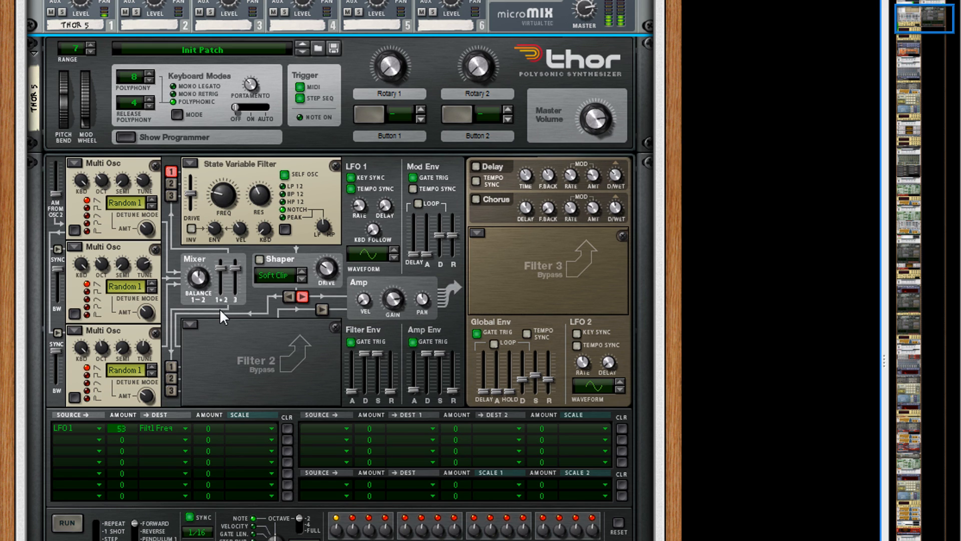
Step: Add a Scream 4 Distortion unit below Thor inside the Combinator
{"action": "scroll", "coordinate": [220, 402], "scroll_direction": "down", "scroll_amount": 3}
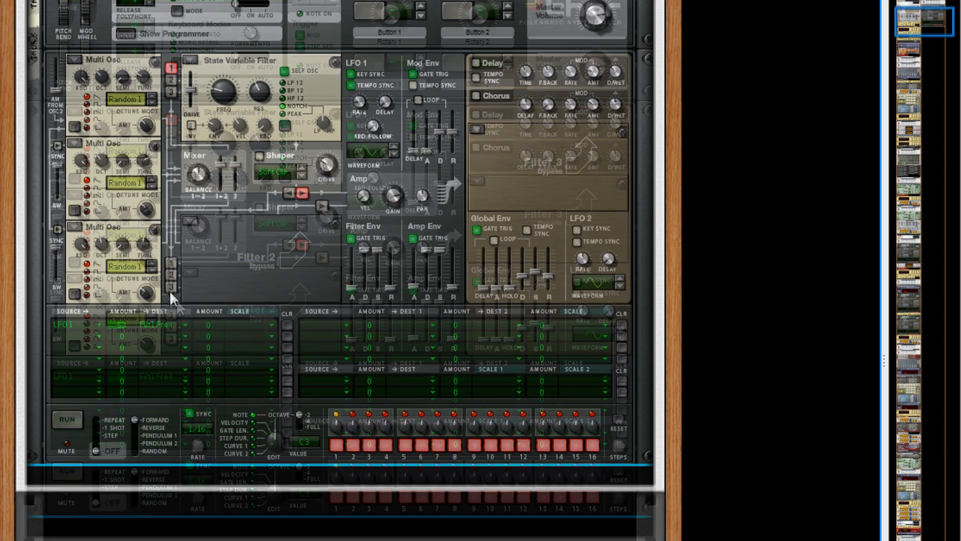
{"action": "scroll", "coordinate": [220, 471], "scroll_direction": "up", "scroll_amount": 2}
{"action": "right_click", "coordinate": [220, 471]}
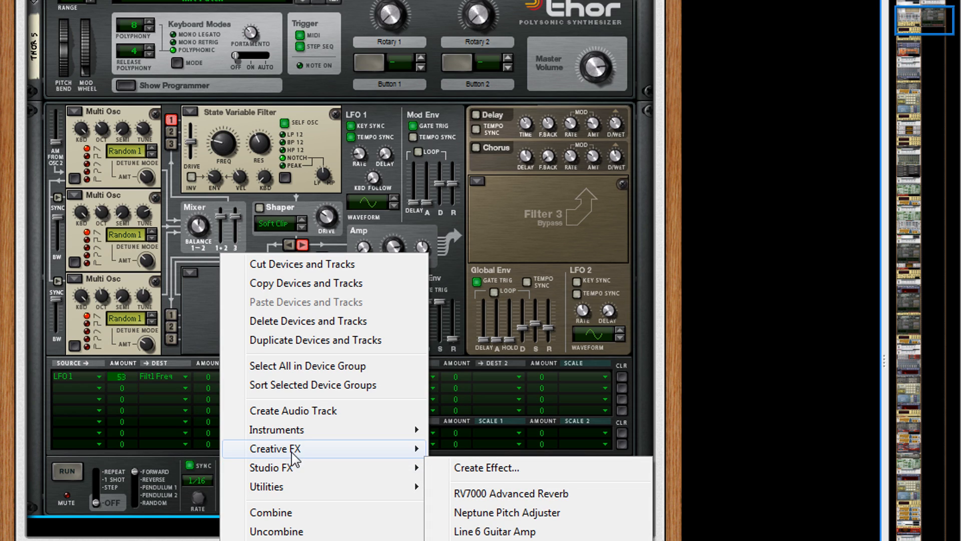
{"action": "mouse_move", "coordinate": [289, 451]}
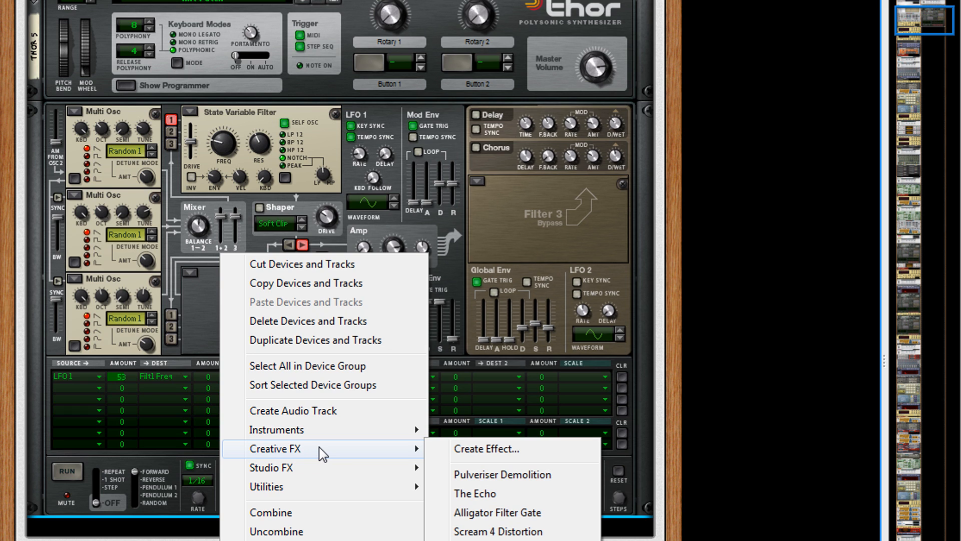
{"action": "left_click", "coordinate": [533, 531]}
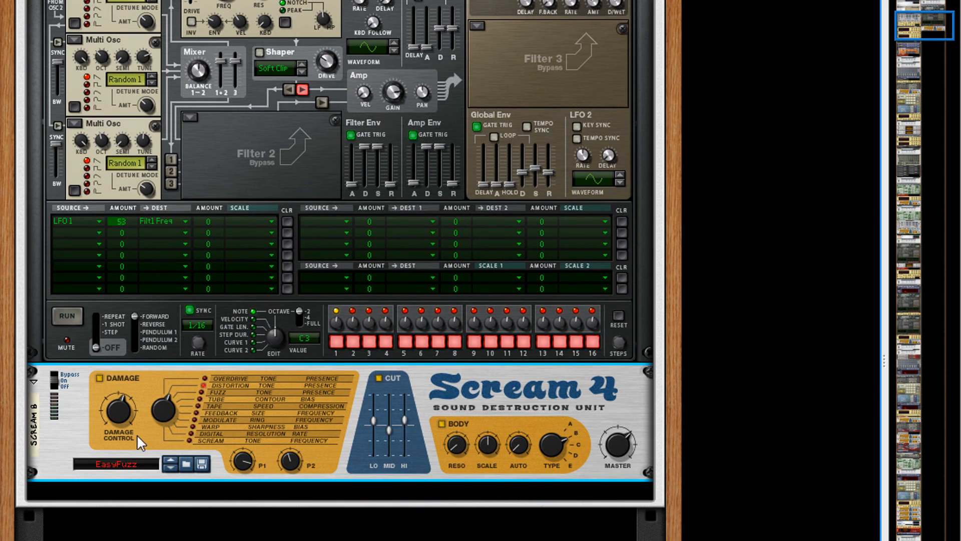
Step: Set Scream 4's damage type to Tape, lower P2, adjust the Cut sliders and raise the Body scale to maximum
{"action": "left_click_drag", "start_coordinate": [122, 406], "coordinate": [169, 410]}
{"action": "left_click_drag", "start_coordinate": [239, 464], "coordinate": [289, 471]}
{"action": "left_click_drag", "start_coordinate": [390, 428], "coordinate": [392, 416]}
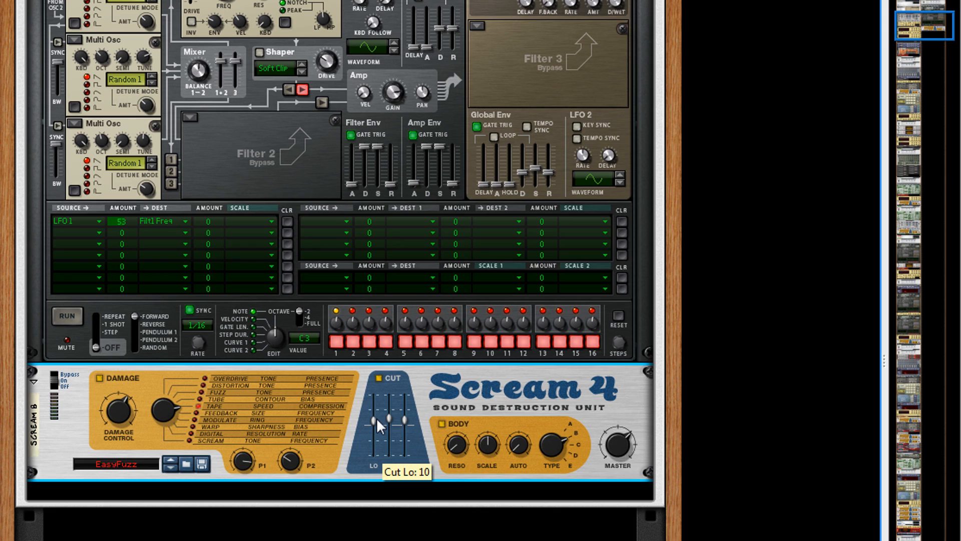
{"action": "left_click_drag", "start_coordinate": [376, 418], "coordinate": [376, 420]}
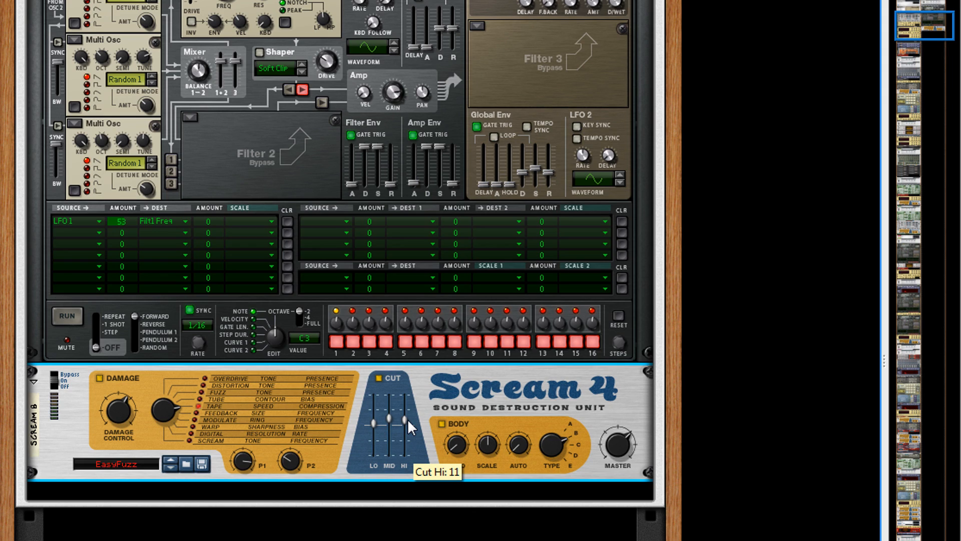
{"action": "left_click_drag", "start_coordinate": [408, 419], "coordinate": [393, 418]}
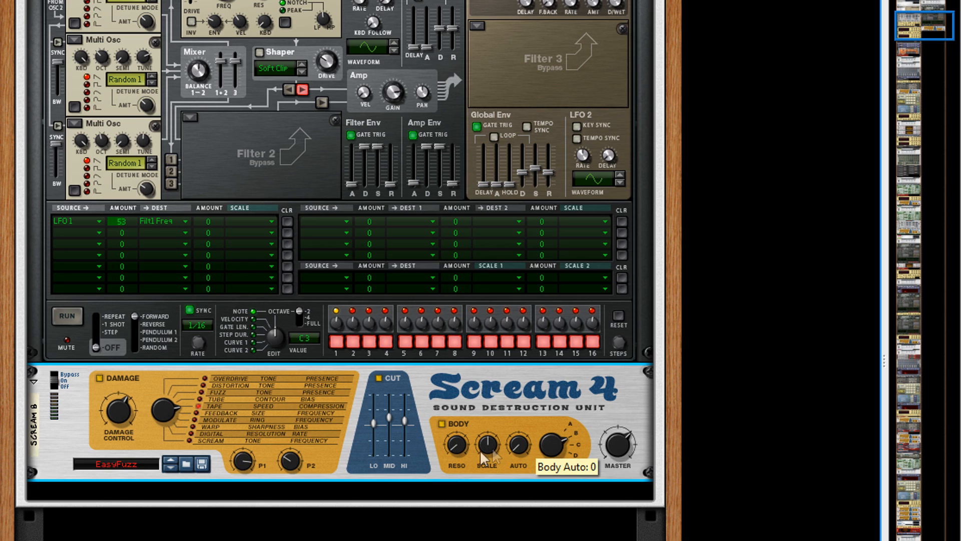
{"action": "left_click_drag", "start_coordinate": [483, 449], "coordinate": [488, 308]}
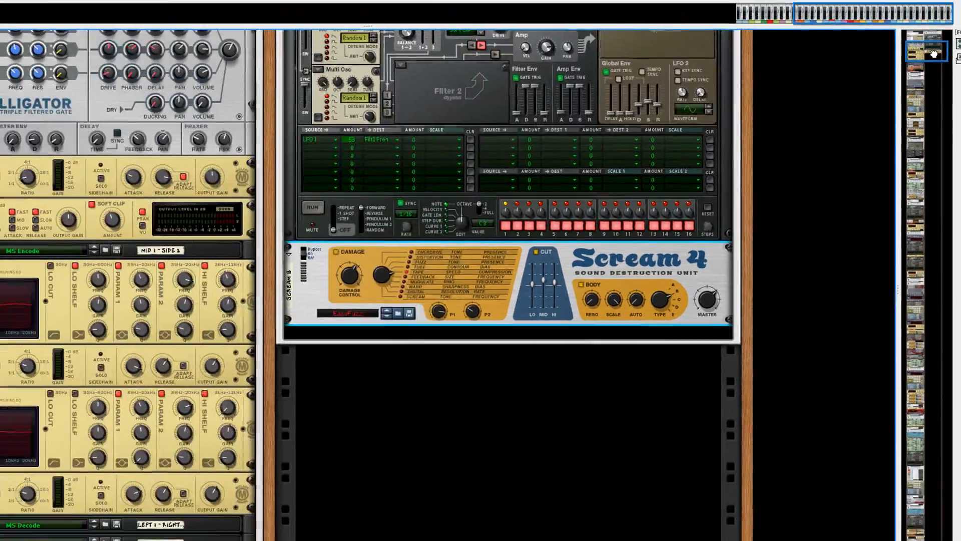
Step: Add an MClass Compressor below the Scream 4 unit
{"action": "left_click_drag", "start_coordinate": [927, 23], "coordinate": [940, 442]}
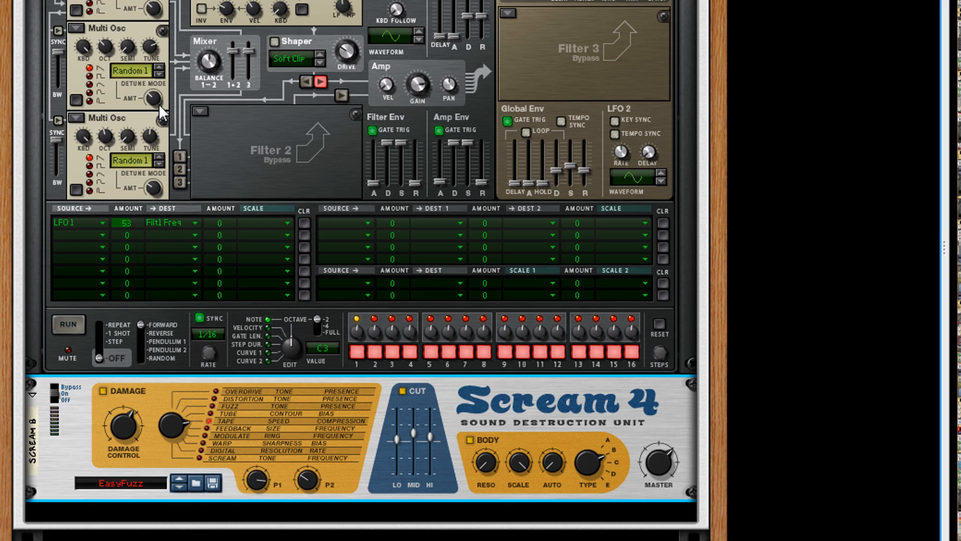
{"action": "right_click", "coordinate": [533, 366]}
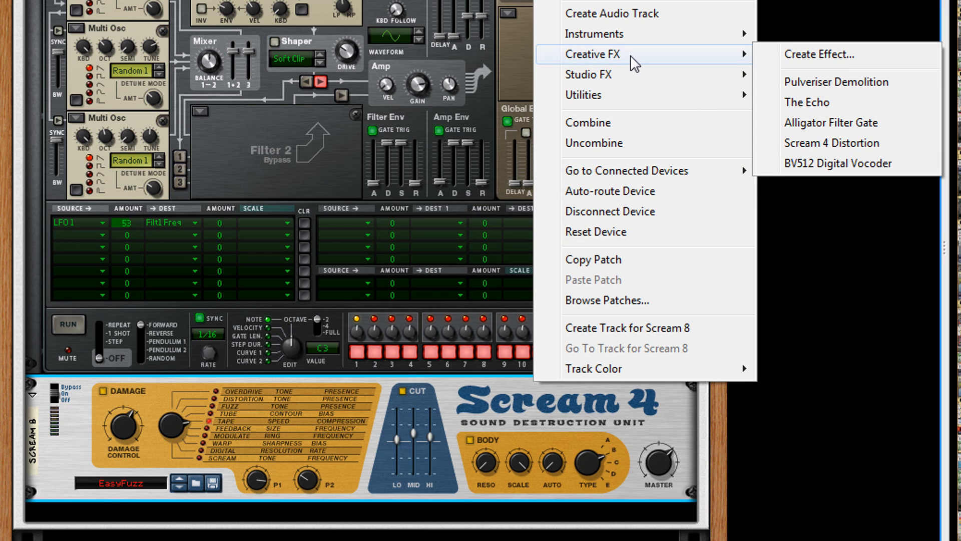
{"action": "mouse_move", "coordinate": [632, 75]}
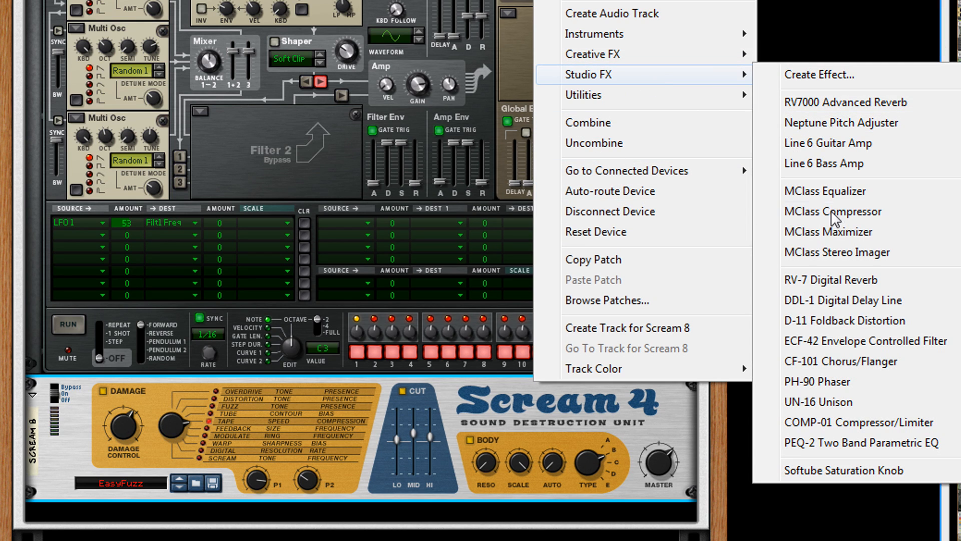
{"action": "left_click", "coordinate": [832, 211]}
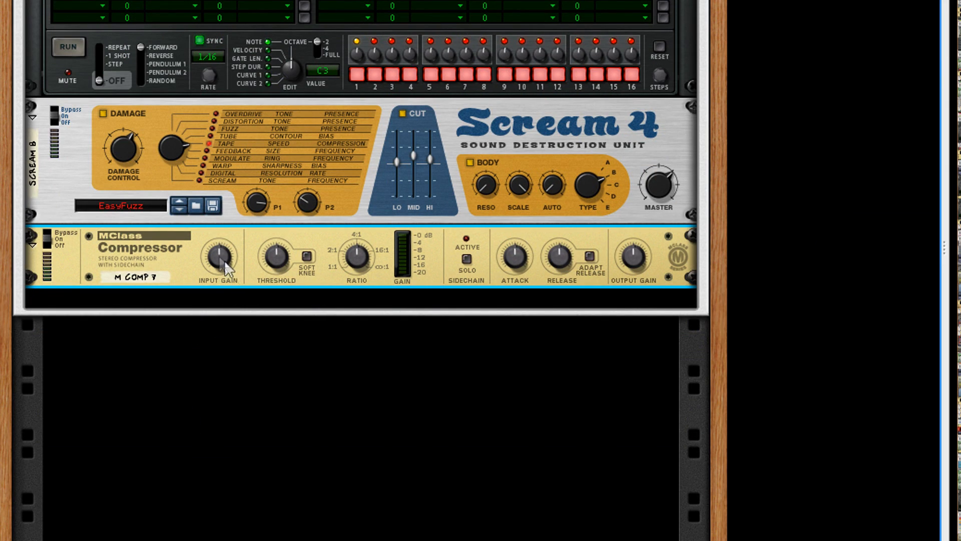
Step: Raise the compressor's input gain, lower its threshold to -24.7 dB and leave its output gain centred
{"action": "left_click_drag", "start_coordinate": [225, 260], "coordinate": [273, 258]}
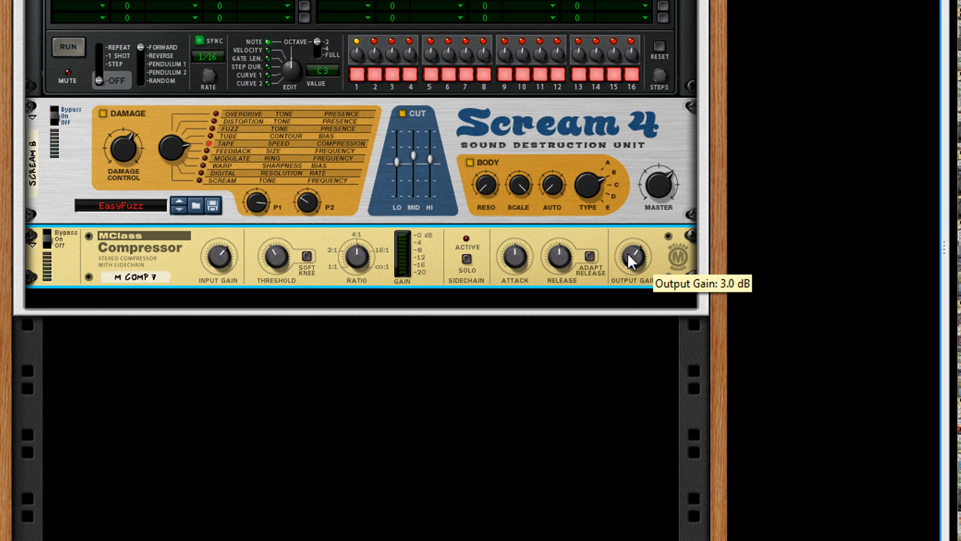
{"action": "left_click_drag", "start_coordinate": [639, 258], "coordinate": [637, 263]}
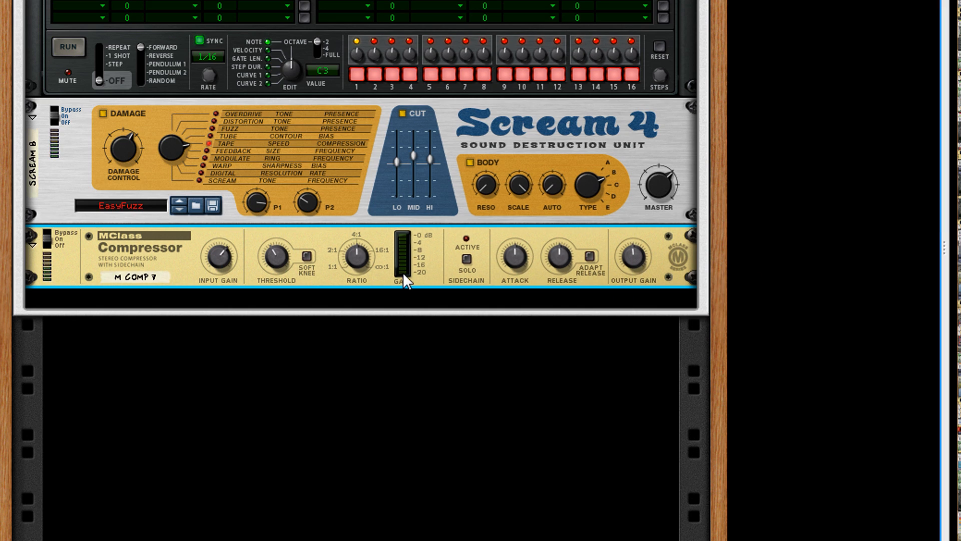
{"action": "mouse_move", "coordinate": [362, 247]}
{"action": "left_click_drag", "start_coordinate": [276, 251], "coordinate": [277, 258]}
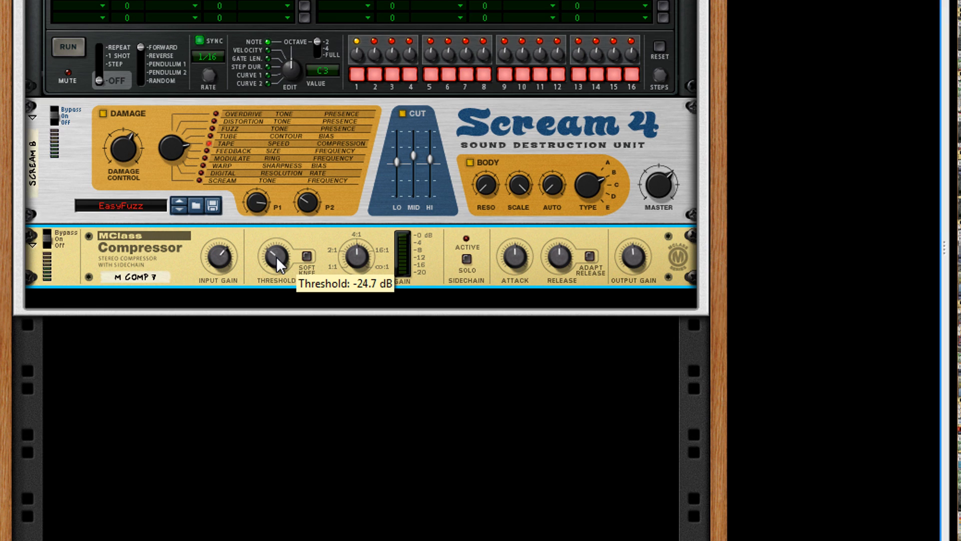
Step: Add a UN-16 Unison effect below the MClass Compressor
{"action": "right_click", "coordinate": [309, 234]}
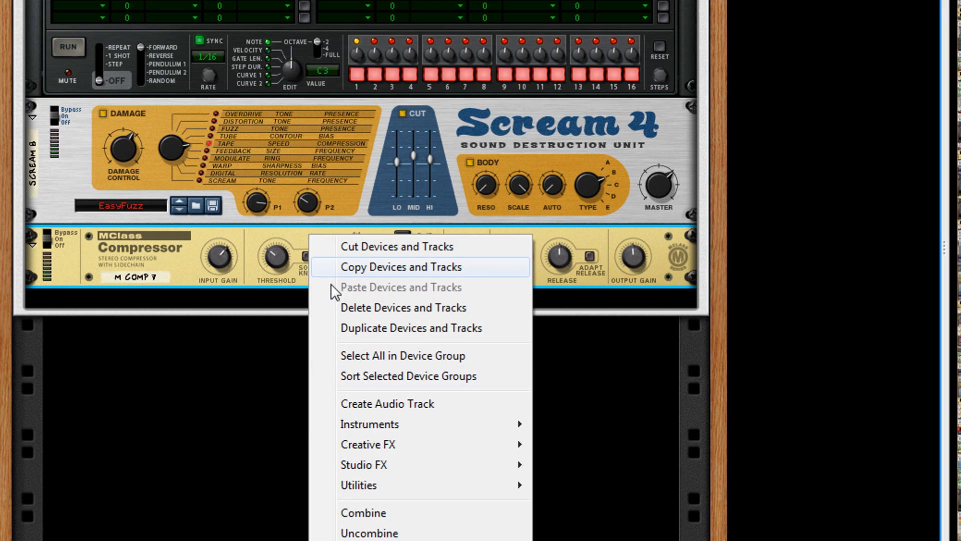
{"action": "mouse_move", "coordinate": [460, 430]}
{"action": "mouse_move", "coordinate": [461, 486]}
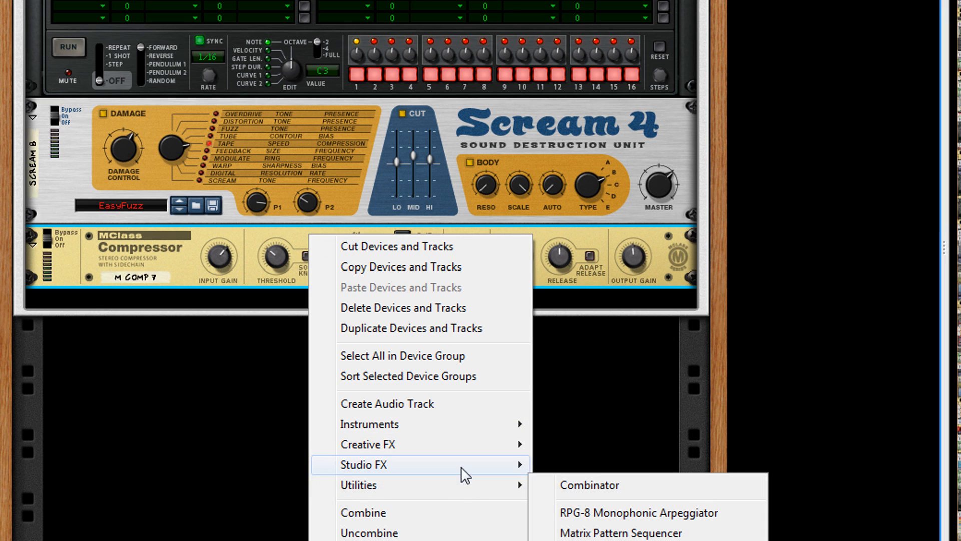
{"action": "mouse_move", "coordinate": [461, 464]}
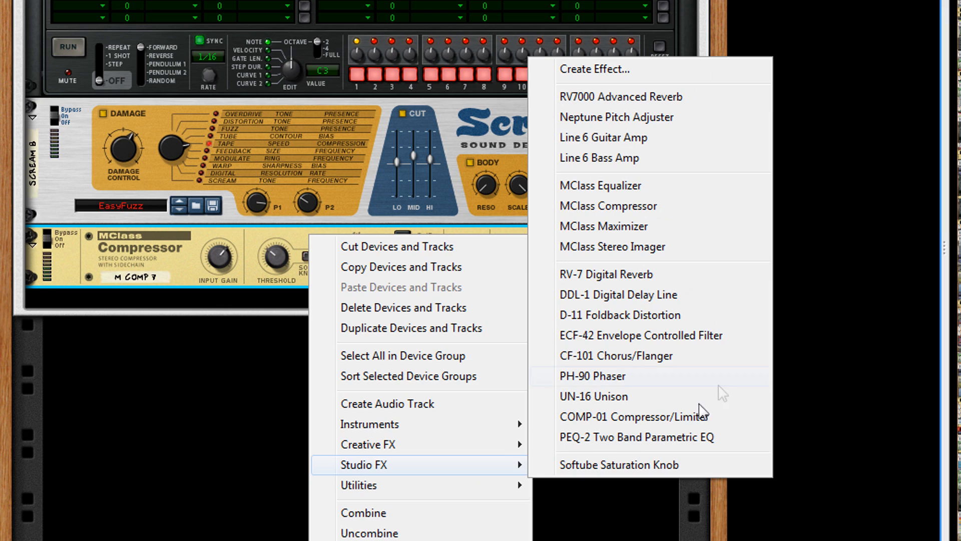
{"action": "left_click", "coordinate": [670, 395]}
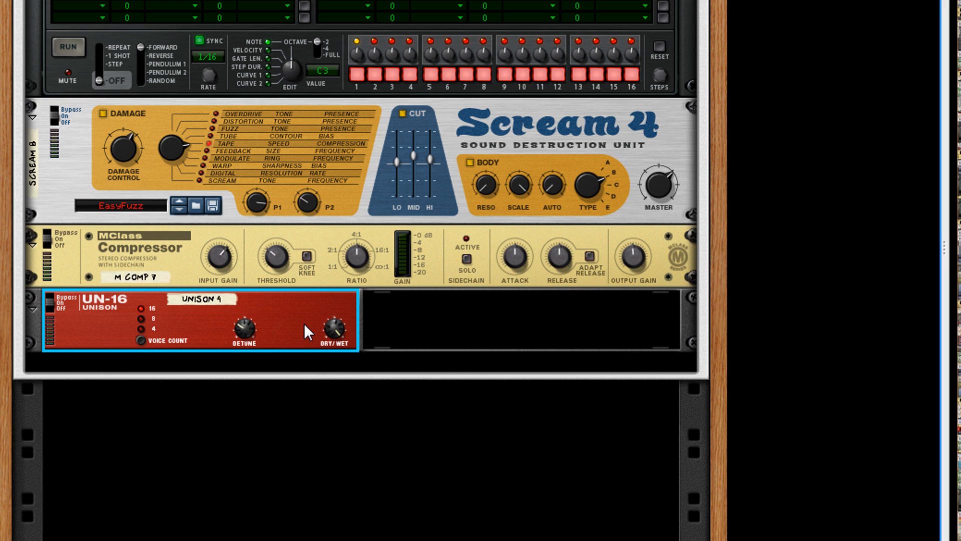
Step: Lower the UN-16's dry/wet mix and fine-adjust its detune amount
{"action": "left_click_drag", "start_coordinate": [338, 322], "coordinate": [342, 369]}
{"action": "mouse_move", "coordinate": [238, 326]}
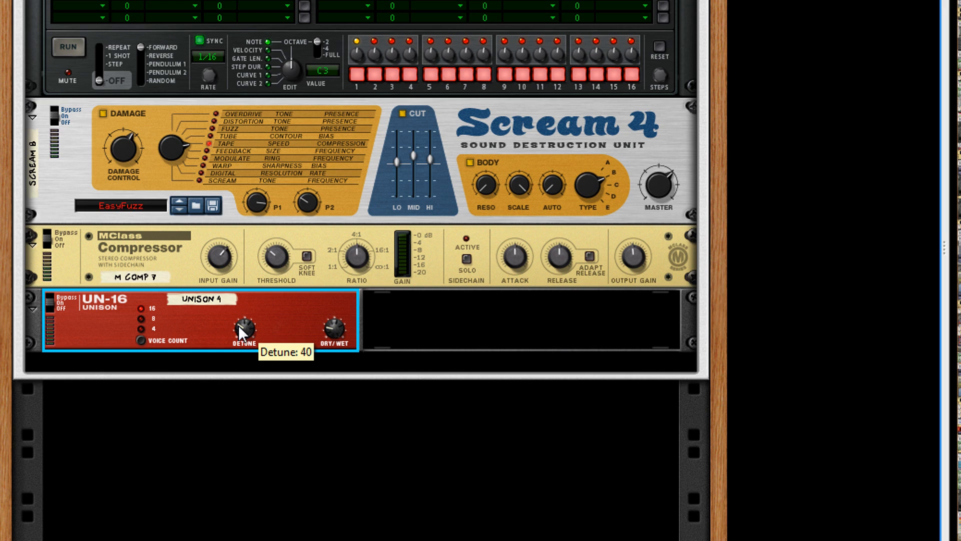
{"action": "left_click_drag", "start_coordinate": [238, 326], "coordinate": [238, 324]}
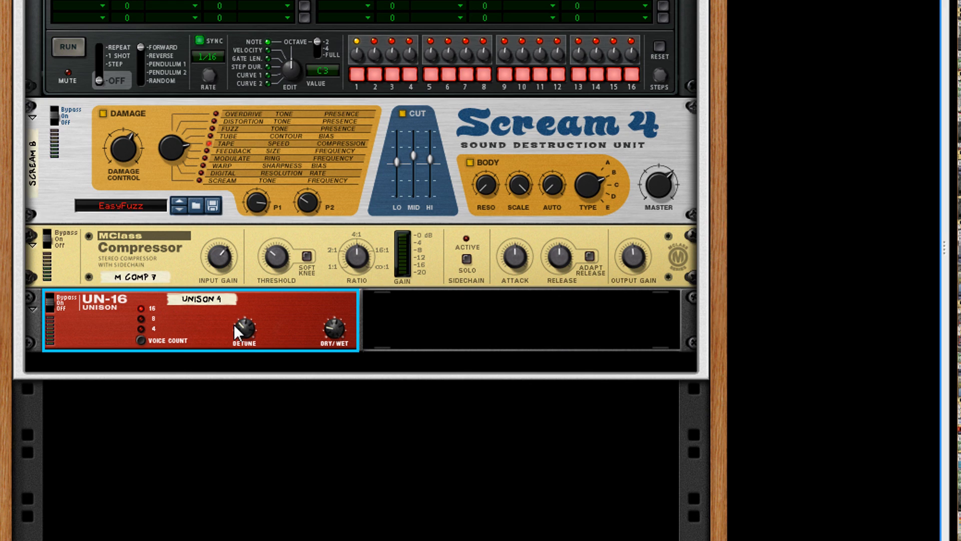
Step: Add an MClass Equalizer below the UN-16 Unison
{"action": "right_click", "coordinate": [266, 302]}
{"action": "mouse_move", "coordinate": [397, 29]}
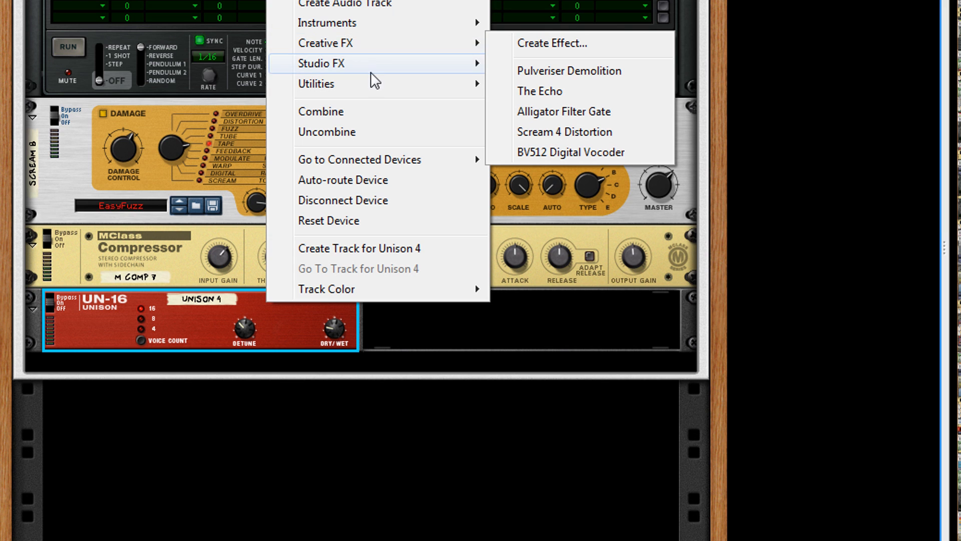
{"action": "mouse_move", "coordinate": [365, 63]}
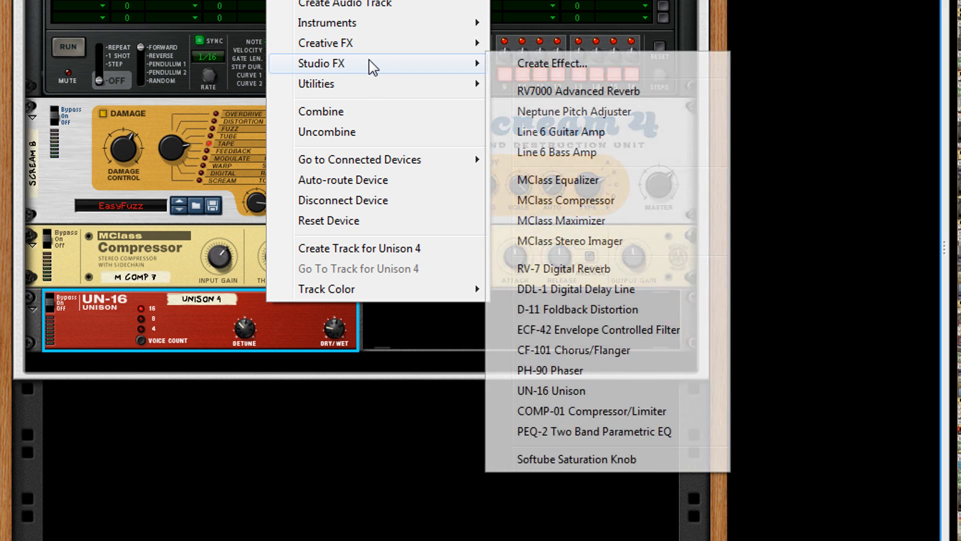
{"action": "left_click", "coordinate": [550, 185]}
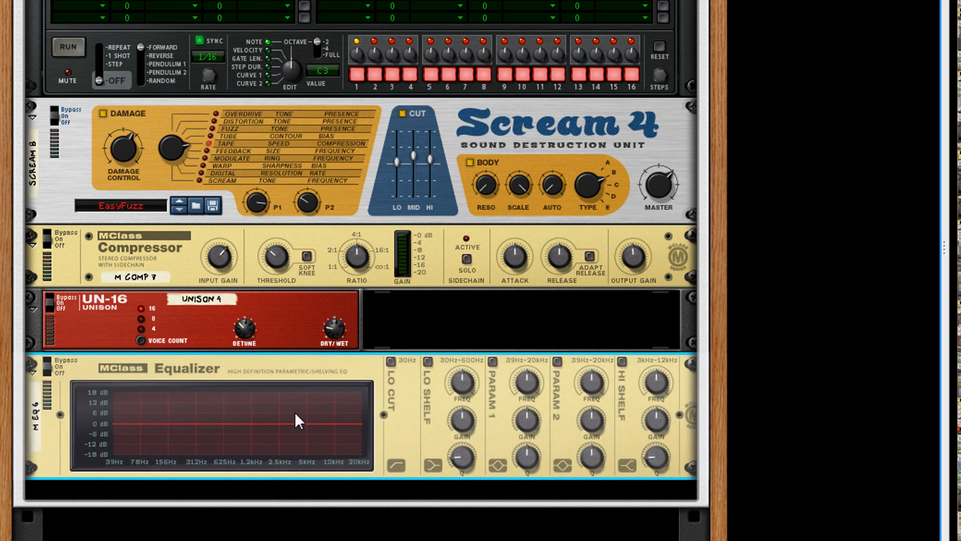
Step: Enable the equalizer's Lo Cut and Param 1 bands, set Param 1's Q to 3.9, cut its gain to -18 dB and lower its frequency
{"action": "left_click", "coordinate": [390, 361]}
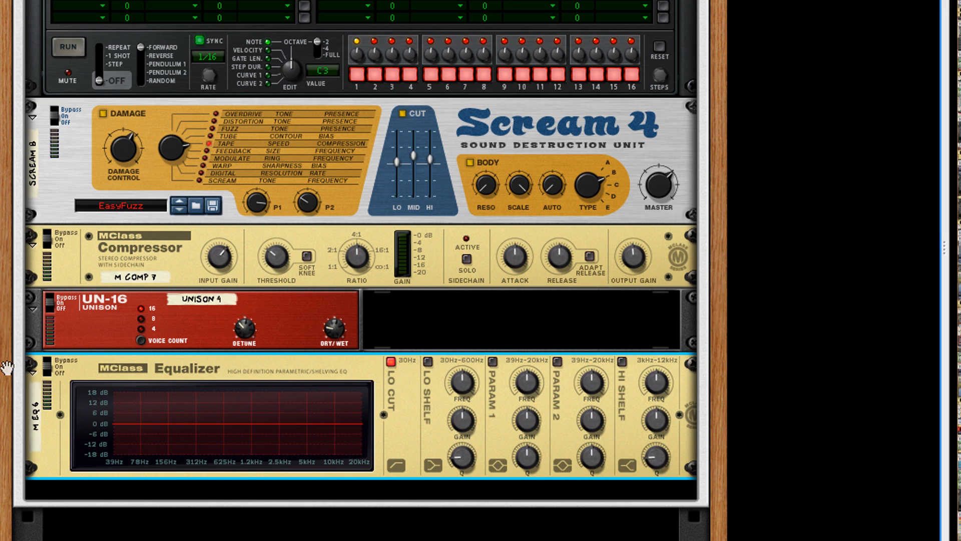
{"action": "left_click", "coordinate": [495, 361]}
{"action": "mouse_move", "coordinate": [517, 458]}
{"action": "left_mouse_down"}
{"action": "mouse_move", "coordinate": [518, 474]}
{"action": "mouse_move", "coordinate": [516, 462]}
{"action": "left_mouse_up"}
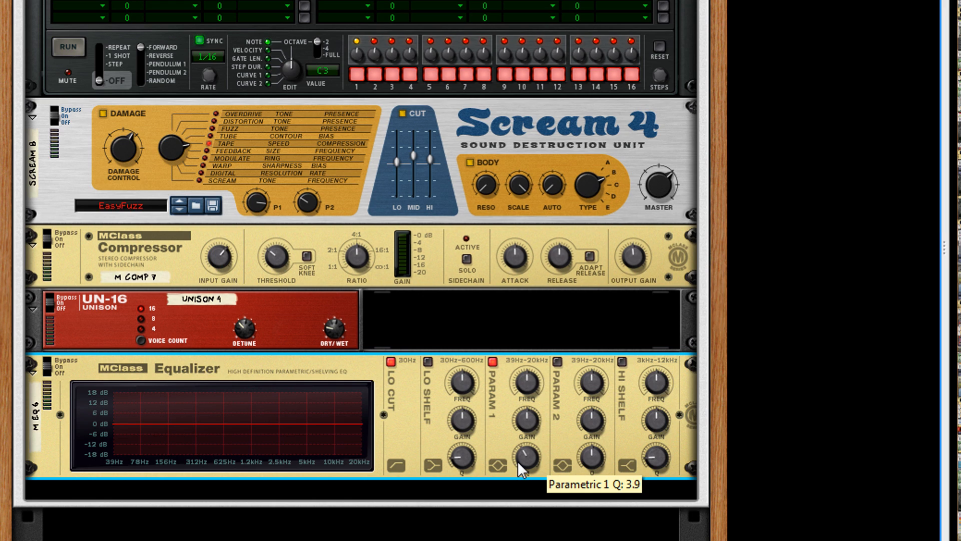
{"action": "left_click_drag", "start_coordinate": [526, 423], "coordinate": [527, 453]}
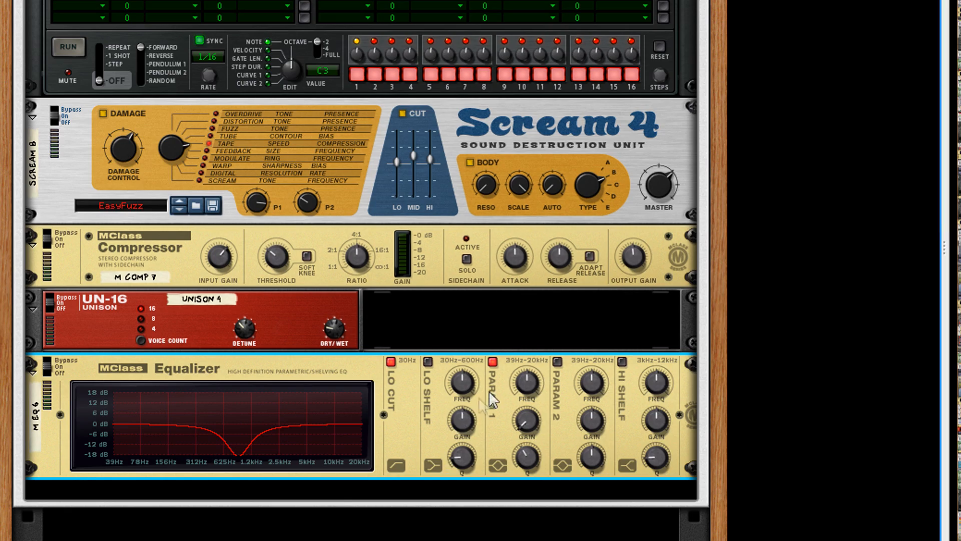
{"action": "mouse_move", "coordinate": [525, 382]}
{"action": "left_mouse_down"}
{"action": "mouse_move", "coordinate": [525, 373]}
{"action": "mouse_move", "coordinate": [526, 386]}
{"action": "left_mouse_up"}
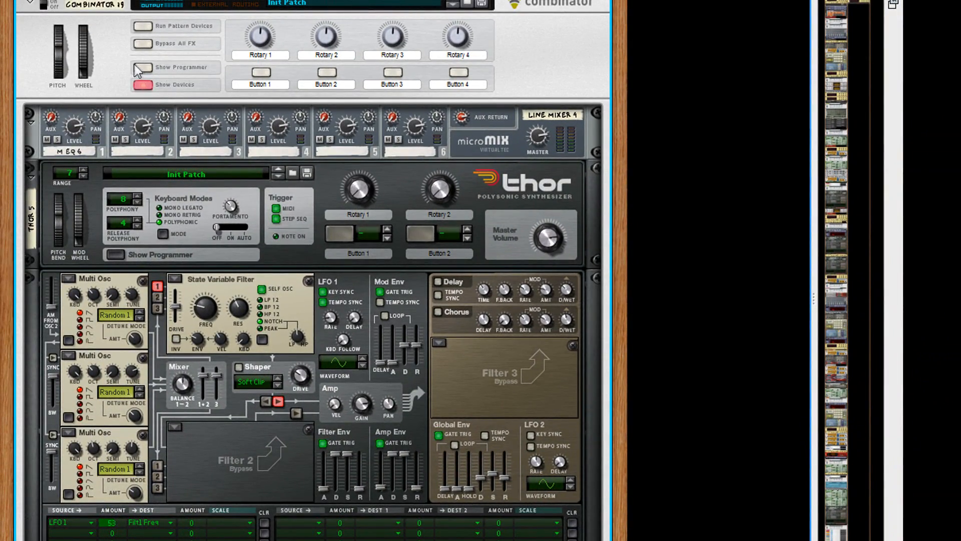
Step: Show the Combinator's programmer and route Rotary 1 to Parametric 1 Frequency on M EQ 6
{"action": "left_click", "coordinate": [136, 66]}
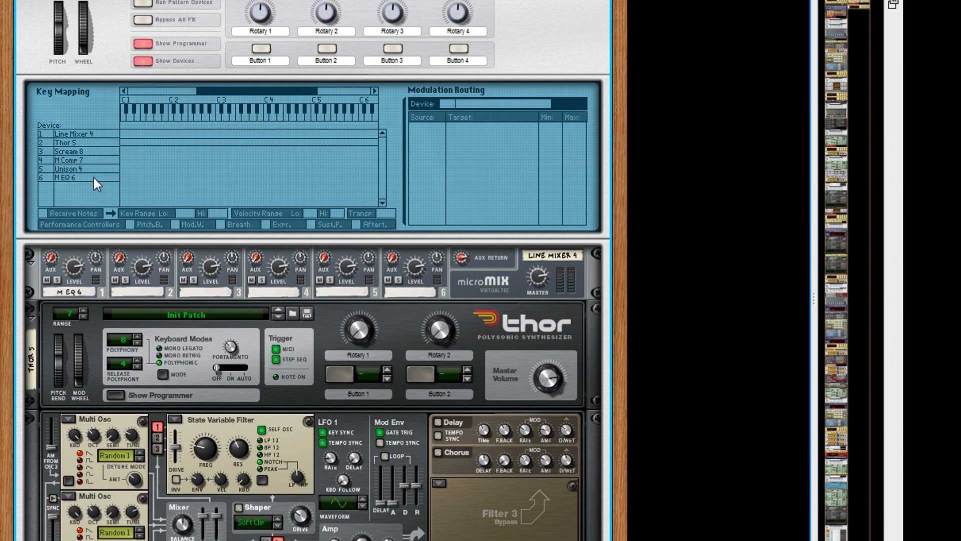
{"action": "left_click", "coordinate": [59, 180]}
{"action": "left_click", "coordinate": [472, 127]}
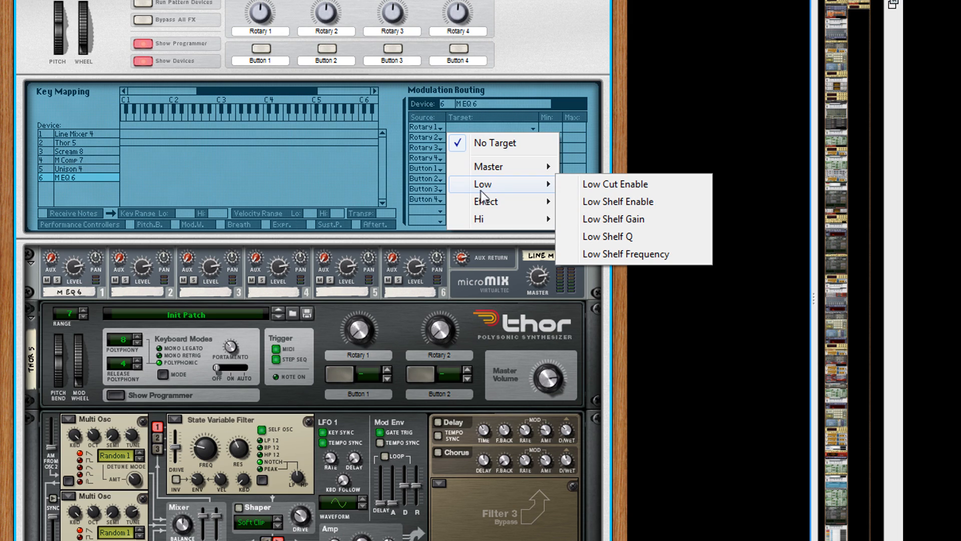
{"action": "mouse_move", "coordinate": [492, 202]}
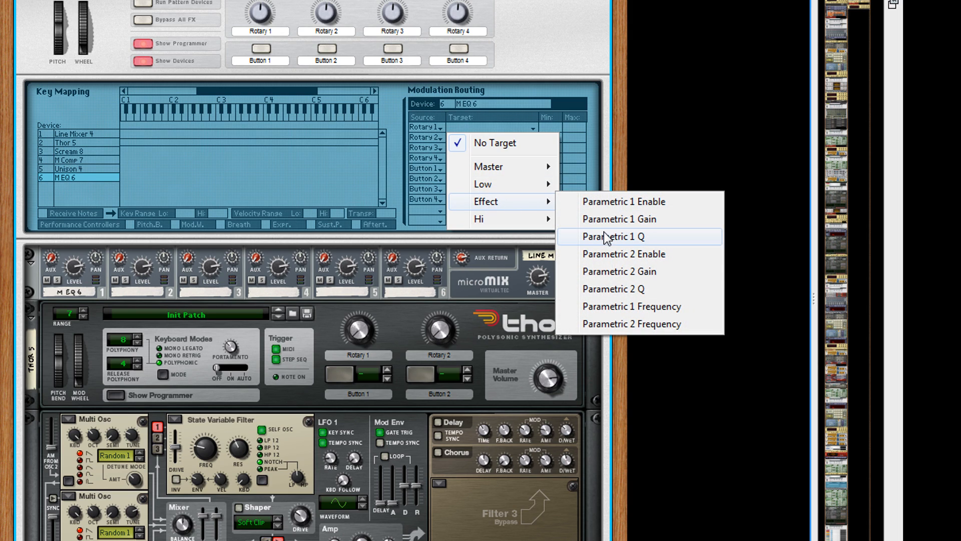
{"action": "left_click", "coordinate": [612, 306]}
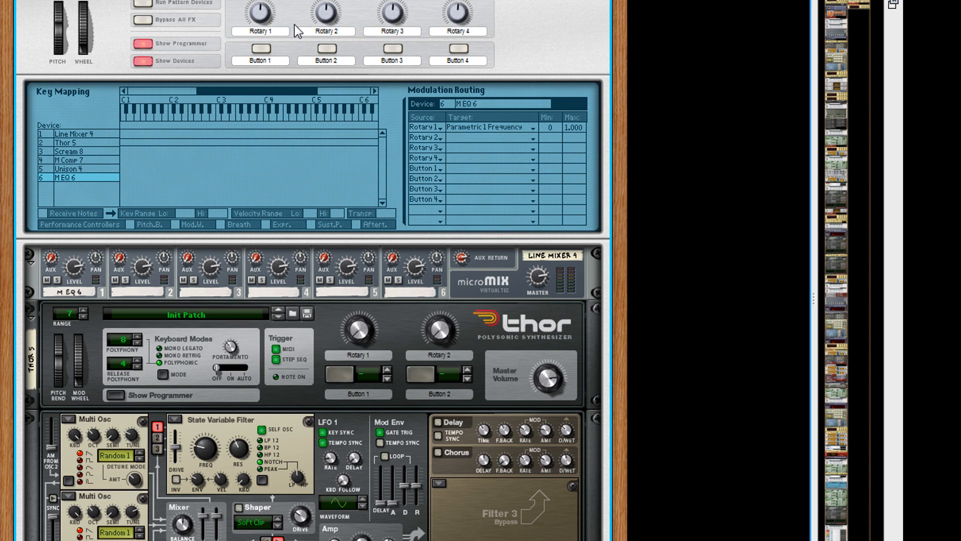
Step: Collapse the Thor and Scream 4 units and try out Rotary 1's sweep of the equalizer notch
{"action": "left_click", "coordinate": [31, 317]}
{"action": "left_click", "coordinate": [31, 345]}
{"action": "left_click", "coordinate": [31, 344]}
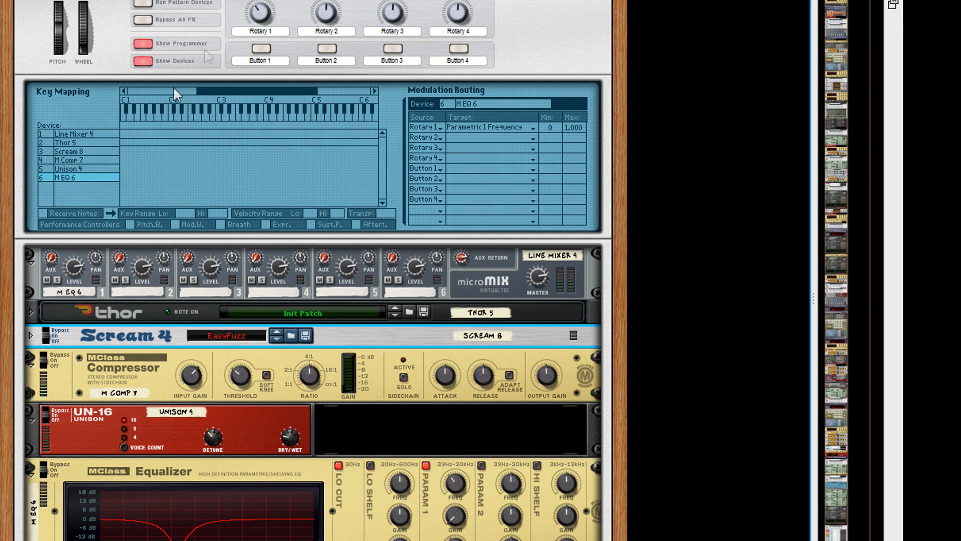
{"action": "left_click", "coordinate": [263, 3]}
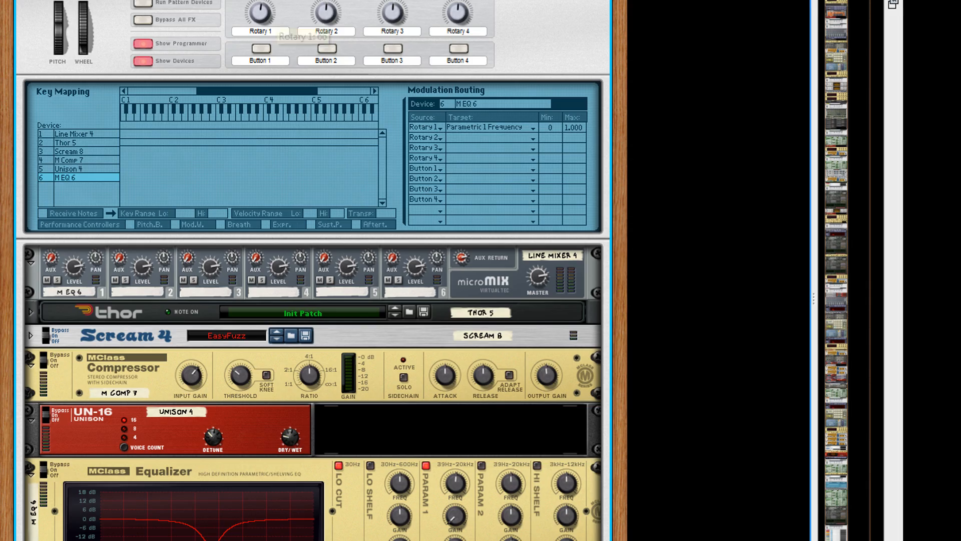
Step: Create an automation lane for Combinator 19's Rotary 1, enlarge the sequencer and switch the solo from Combinator 14 to Combinator 19
{"action": "right_click", "coordinate": [267, 14]}
{"action": "left_click", "coordinate": [276, 21]}
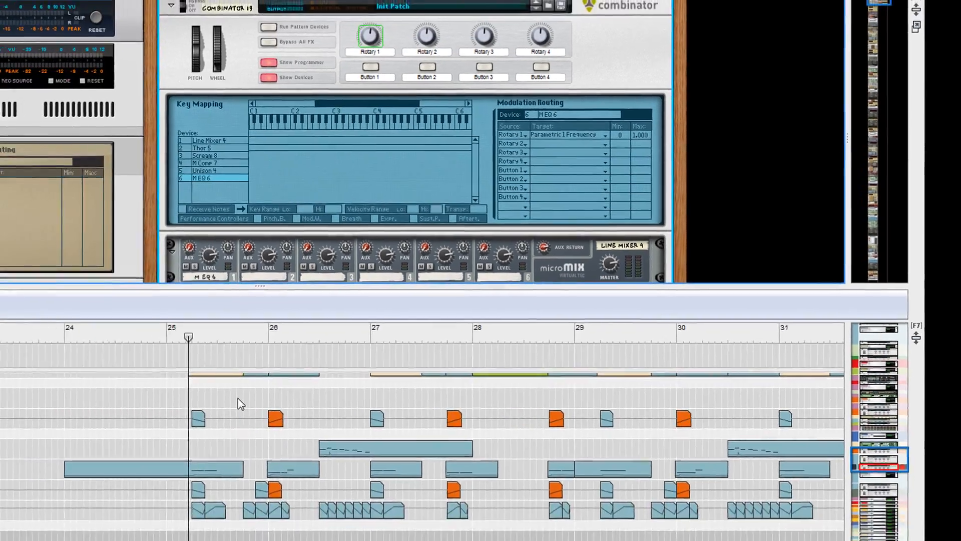
{"action": "key", "text": "F7"}
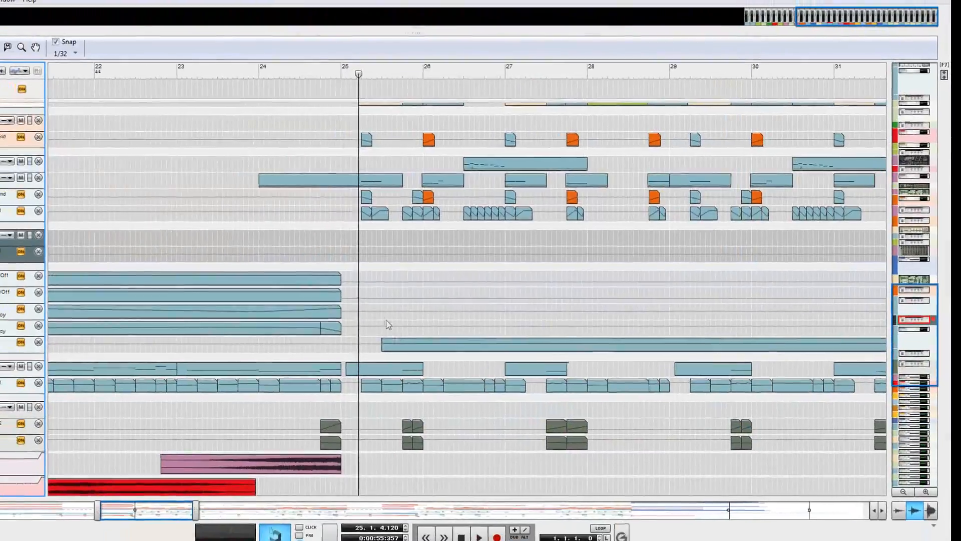
{"action": "scroll", "coordinate": [455, 191], "scroll_direction": "up", "scroll_amount": 2}
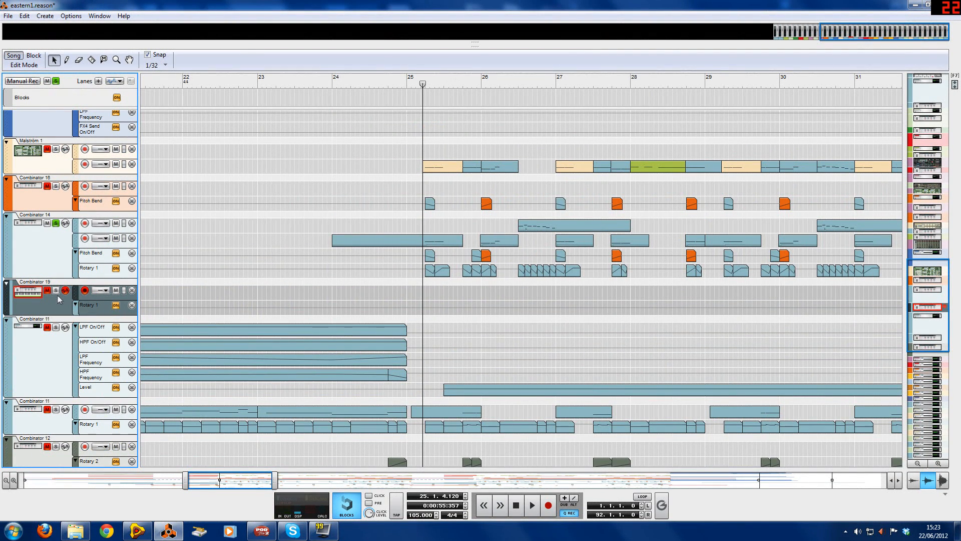
{"action": "left_click", "coordinate": [56, 223]}
{"action": "left_click", "coordinate": [442, 244]}
{"action": "left_click", "coordinate": [495, 241], "text": "shift"}
{"action": "left_click", "coordinate": [530, 229], "text": "shift"}
{"action": "mouse_move", "coordinate": [454, 243]}
{"action": "left_mouse_down"}
{"action": "mouse_move", "coordinate": [453, 305]}
{"action": "mouse_move", "coordinate": [450, 297]}
{"action": "left_mouse_up"}
{"action": "key", "text": "ctrl+z"}
Step: Copy Combinator 14's note clips starting at bars 24 and 26 onto the Combinator 19 note lane
{"action": "left_click", "coordinate": [496, 241]}
{"action": "left_click", "coordinate": [441, 241], "text": "shift"}
{"action": "left_click_drag", "start_coordinate": [441, 240], "coordinate": [440, 294]}
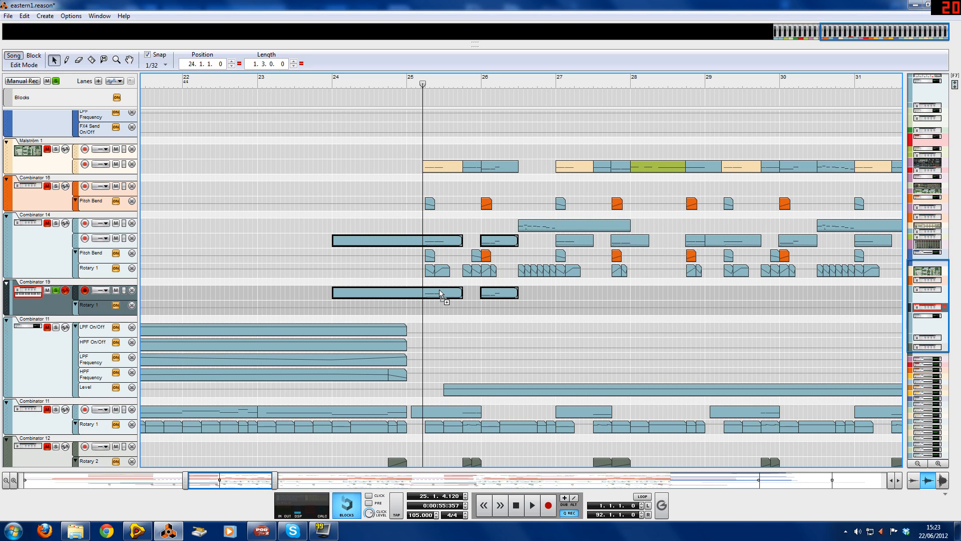
Step: Loop the song from 25.1.1.0 to 26.3.1.0 and play back the copied notes
{"action": "left_click", "coordinate": [409, 84], "text": "ctrl"}
{"action": "left_click", "coordinate": [421, 79]}
{"action": "left_click", "coordinate": [422, 82], "text": "ctrl"}
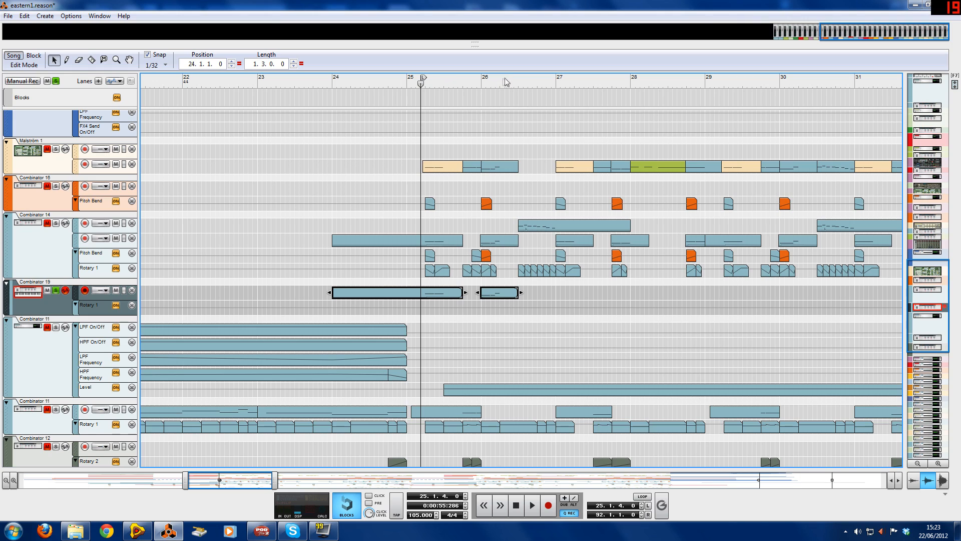
{"action": "left_click", "coordinate": [519, 81], "text": "alt"}
{"action": "left_click_drag", "start_coordinate": [425, 75], "coordinate": [408, 76]}
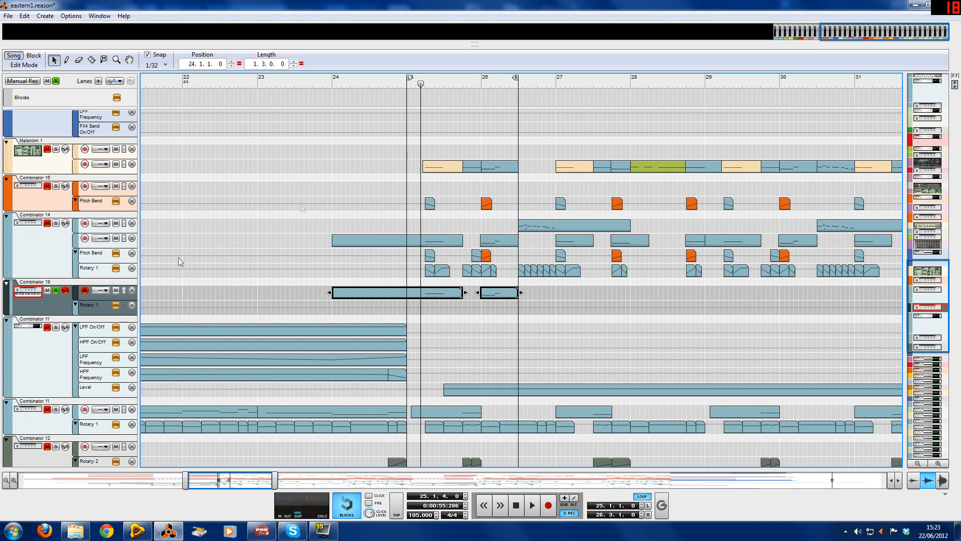
{"action": "key", "text": "space"}
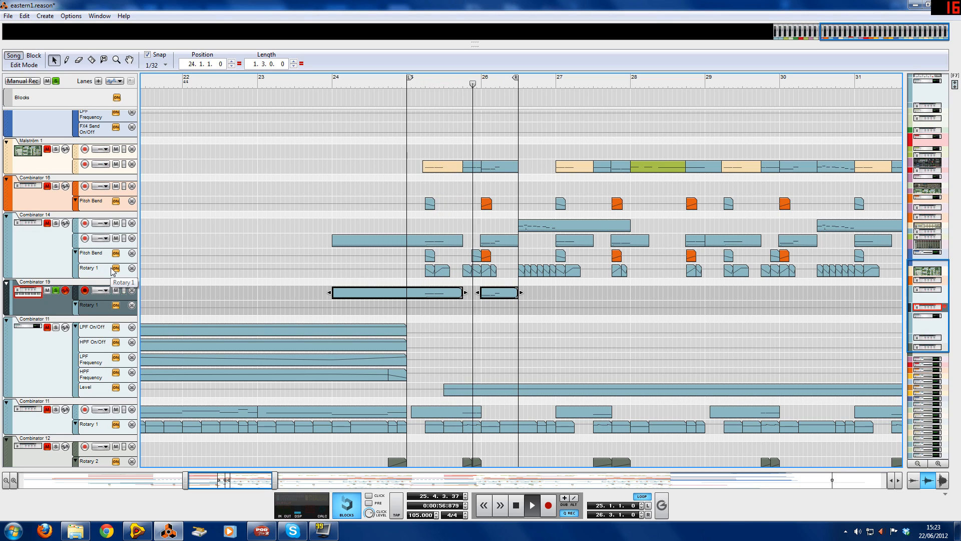
{"action": "key", "text": "space"}
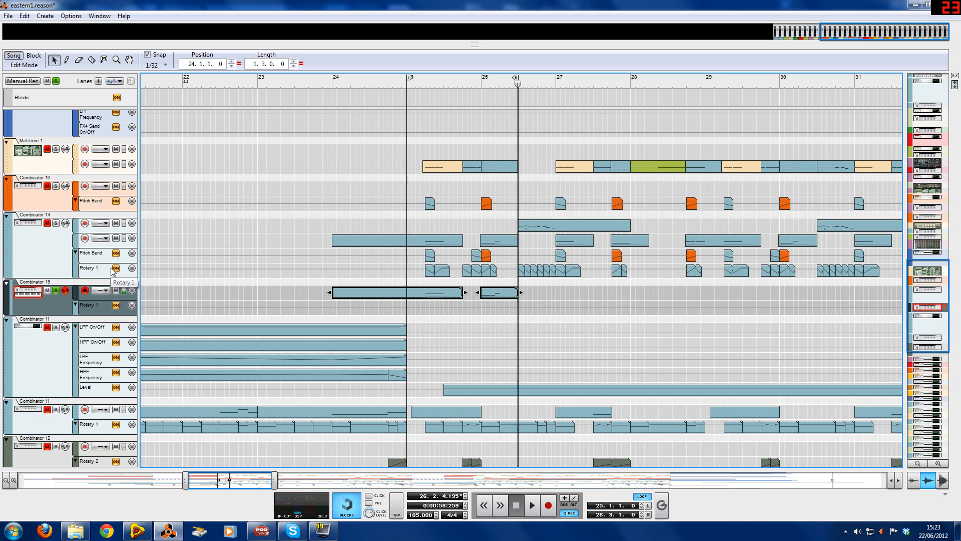
Step: Create a Pitch Bend automation lane for Combinator 19 and return to the enlarged sequencer
{"action": "left_click", "coordinate": [61, 313]}
{"action": "key", "text": "F6"}
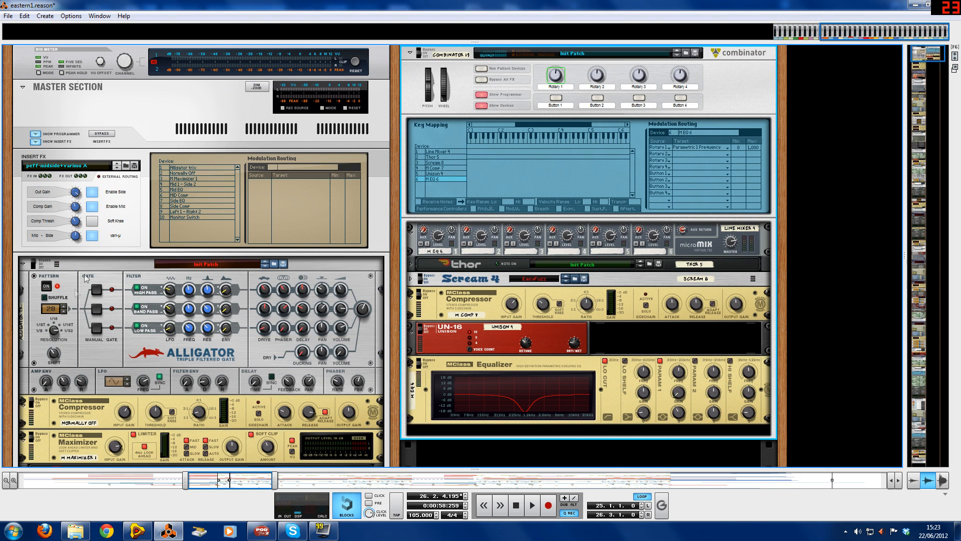
{"action": "right_click", "coordinate": [429, 83]}
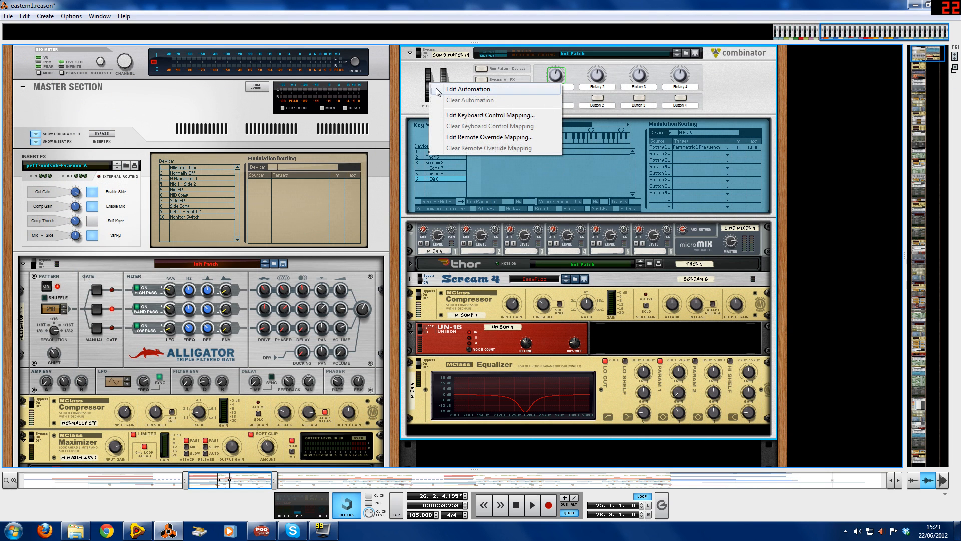
{"action": "left_click", "coordinate": [438, 91]}
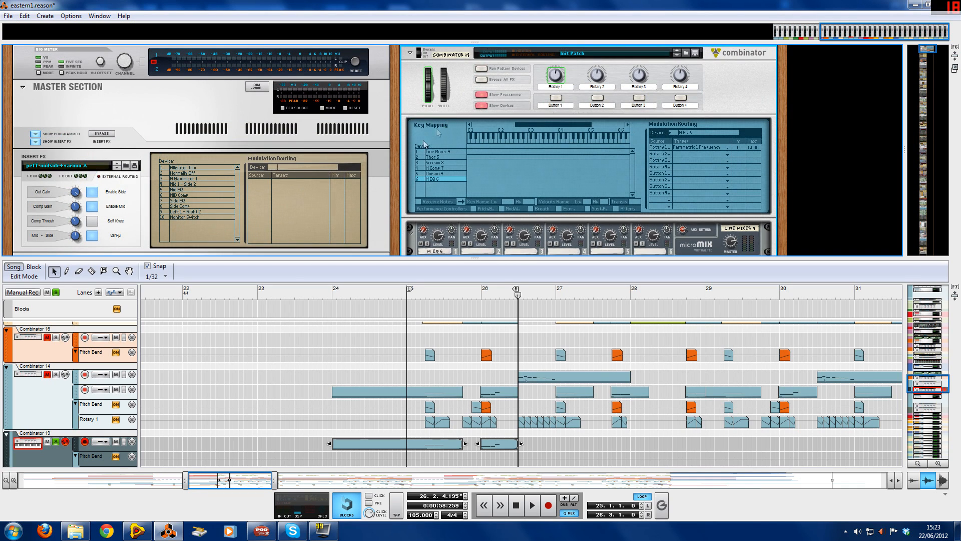
{"action": "key", "text": "F7"}
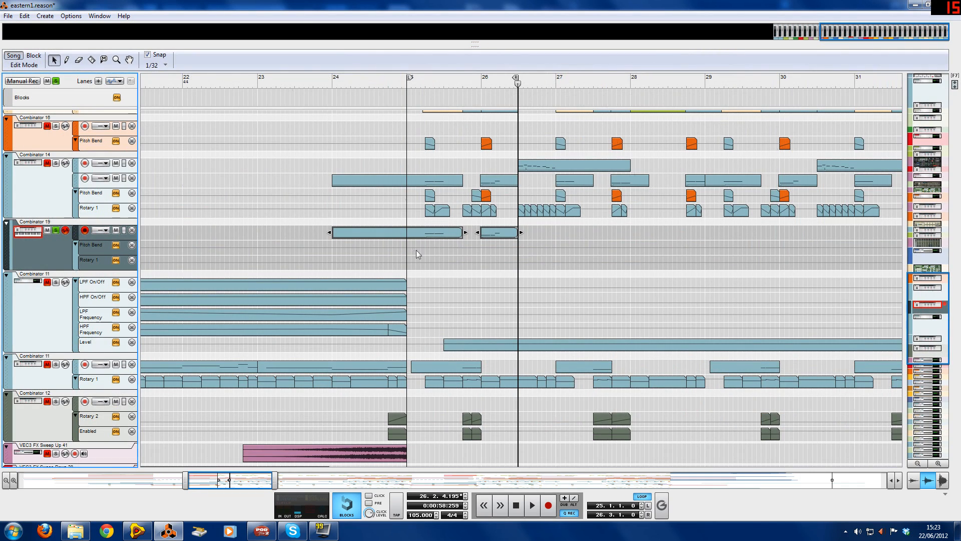
Step: Copy Combinator 14's first three Pitch Bend clips to Combinator 19's Pitch Bend lane, play them and delete the middle copy
{"action": "left_click", "coordinate": [431, 195]}
{"action": "left_click", "coordinate": [476, 196], "text": "shift"}
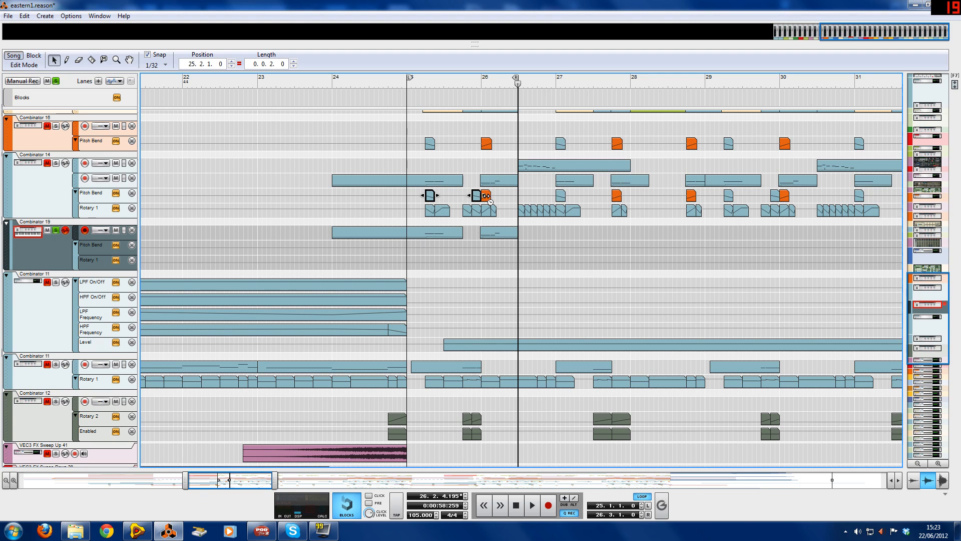
{"action": "left_click", "coordinate": [488, 200], "text": "shift"}
{"action": "left_click_drag", "start_coordinate": [488, 199], "coordinate": [479, 247]}
{"action": "key", "text": "space"}
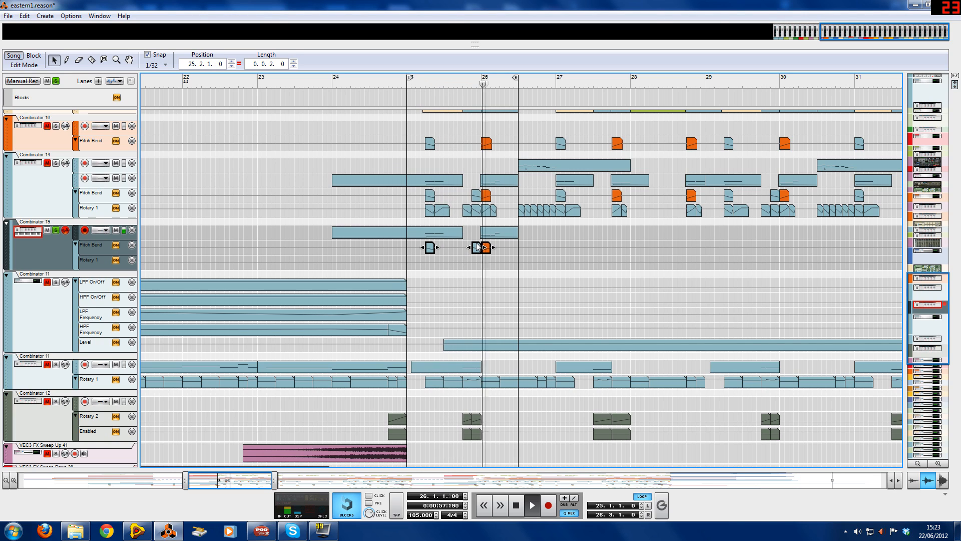
{"action": "left_click", "coordinate": [474, 248]}
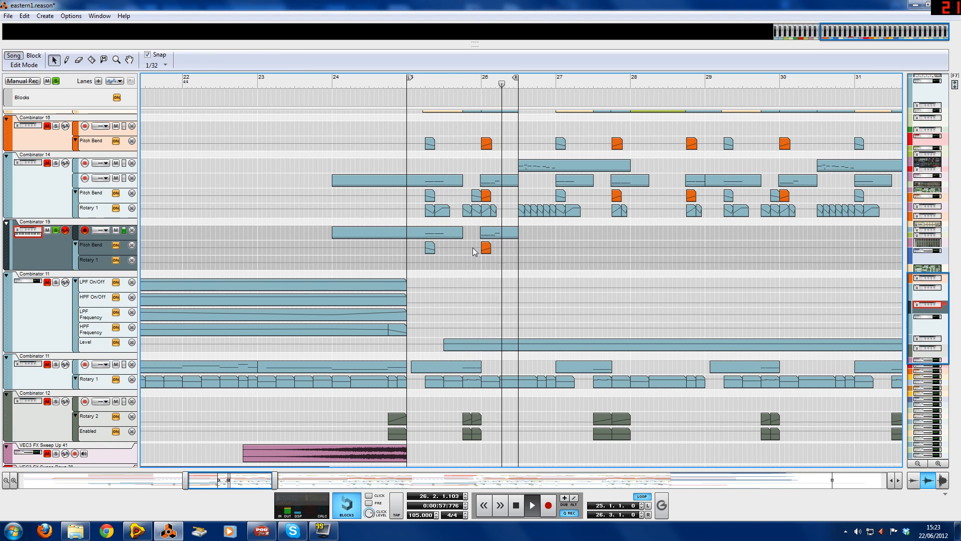
Step: Draw a Rotary 1 automation clip on Combinator 19 from 25.2.1 to 25.2.3, ramping from the maximum down to 0
{"action": "key", "text": "w"}
{"action": "left_click", "coordinate": [427, 257]}
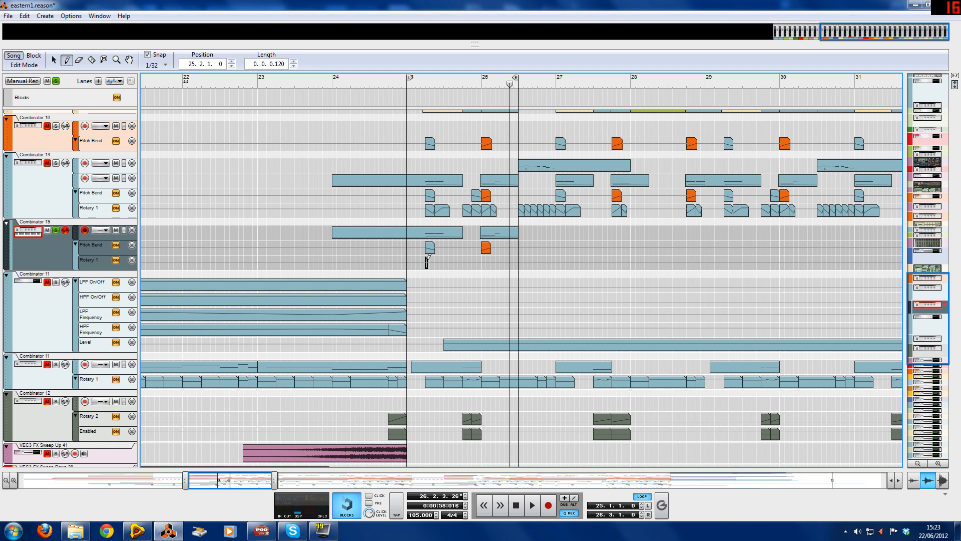
{"action": "key", "text": "q"}
{"action": "double_click", "coordinate": [431, 263]}
{"action": "key", "text": "w"}
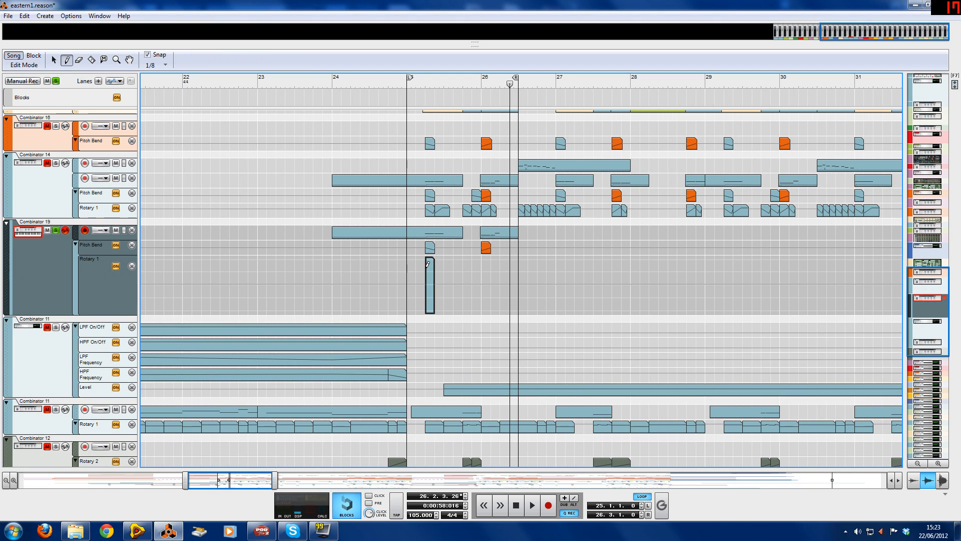
{"action": "left_click", "coordinate": [426, 258]}
{"action": "left_click", "coordinate": [435, 310]}
{"action": "key", "text": "q"}
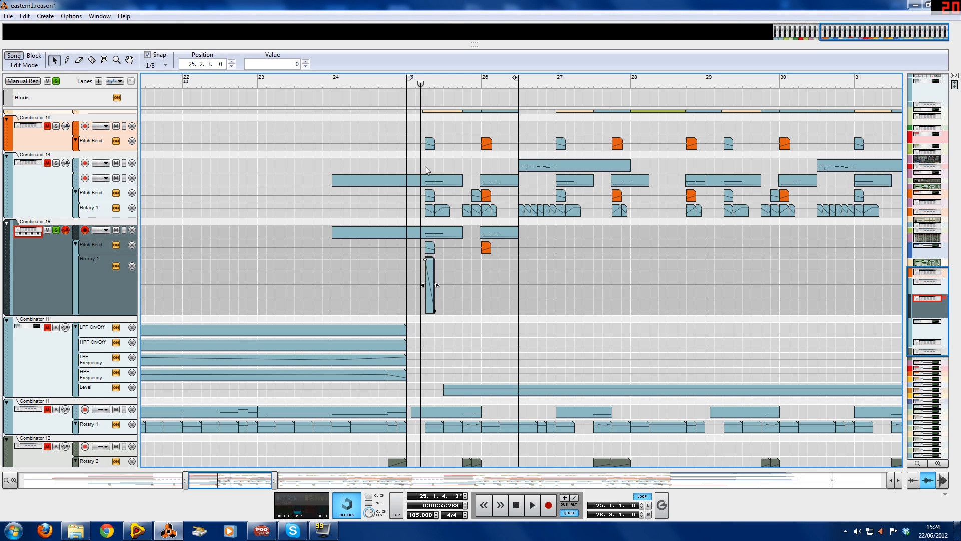
Step: Draw a second Rotary 1 clip directly after the first, from 25.2.3, ramping from the minimum up to 127 at 25.3.1
{"action": "left_click", "coordinate": [441, 254]}
{"action": "key", "text": "w"}
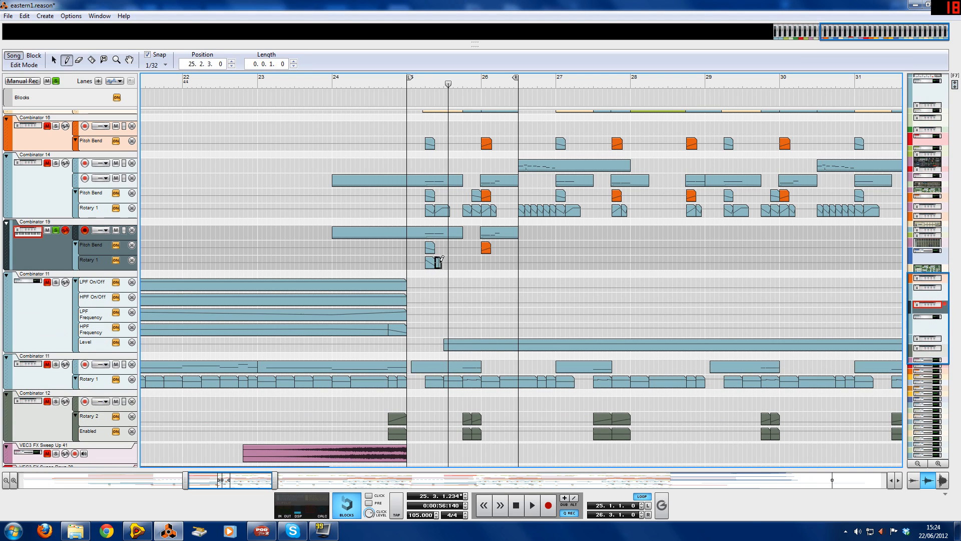
{"action": "double_click", "coordinate": [442, 261]}
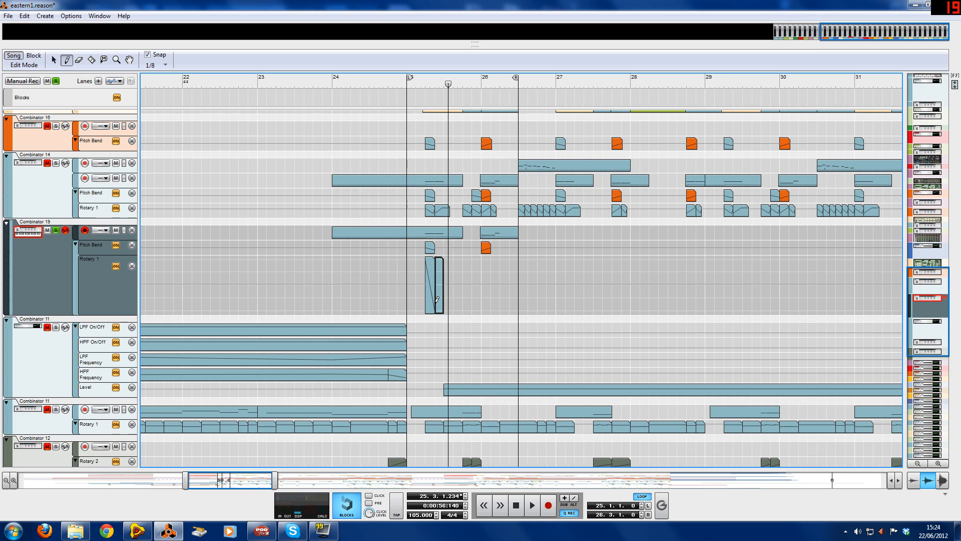
{"action": "left_click", "coordinate": [439, 307]}
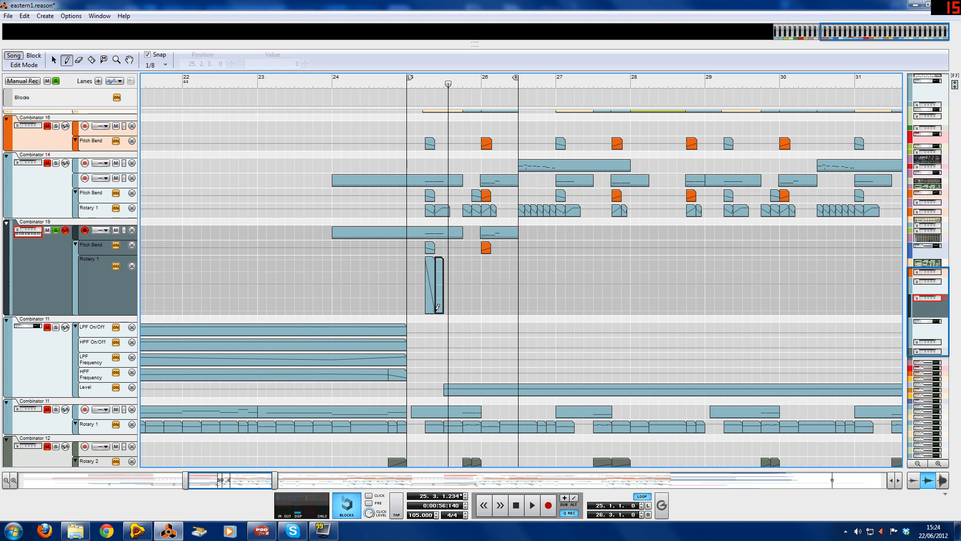
{"action": "left_click", "coordinate": [443, 257]}
{"action": "key", "text": "q"}
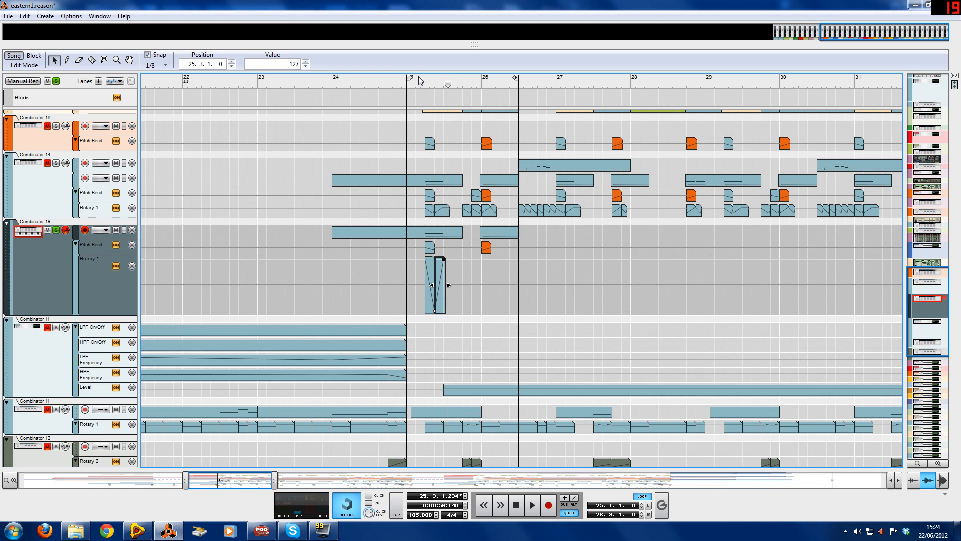
Step: Play the loop to hear Combinator 19's two Rotary 1 clips, stop playback and close the automation clip editing
{"action": "key", "text": "space"}
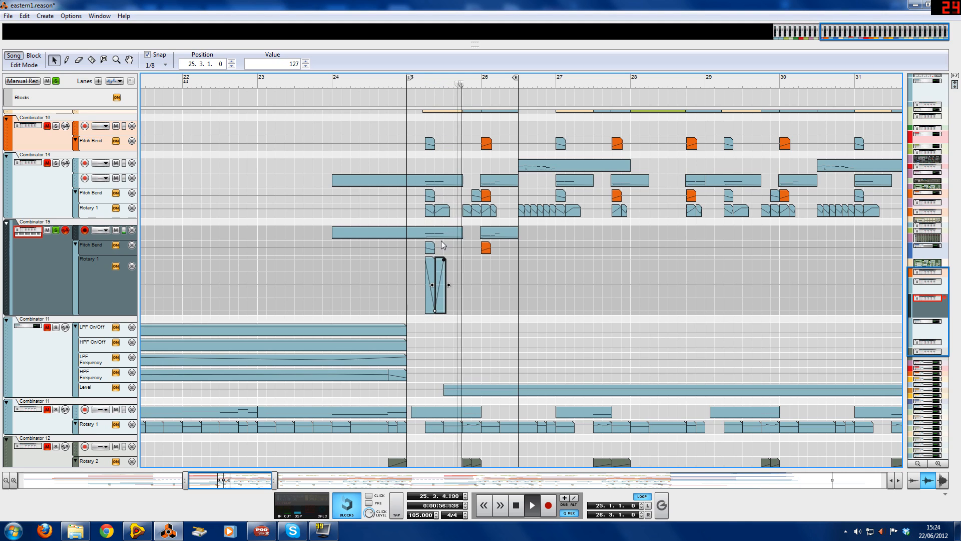
{"action": "key", "text": "space"}
{"action": "left_click", "coordinate": [456, 283]}
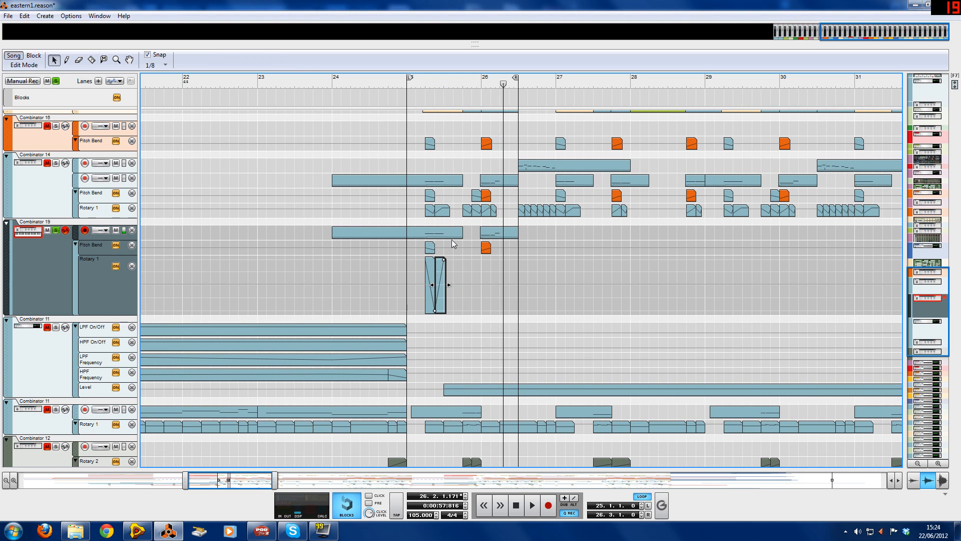
{"action": "key", "text": "Escape"}
Step: Replace Combinator 19's drawn Rotary 1 clips with copies of Combinator 14's Rotary 1 clips from bars 25 to 26, and play them from bar 25
{"action": "left_click_drag", "start_coordinate": [427, 265], "coordinate": [471, 268]}
{"action": "left_click", "coordinate": [493, 210], "text": "shift"}
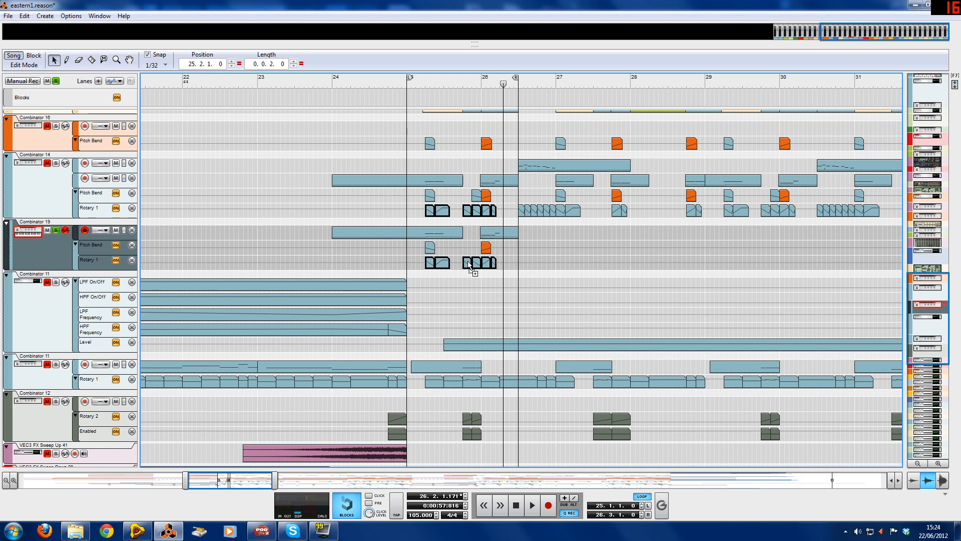
{"action": "left_click_drag", "start_coordinate": [418, 85], "coordinate": [407, 88]}
{"action": "key", "text": "space"}
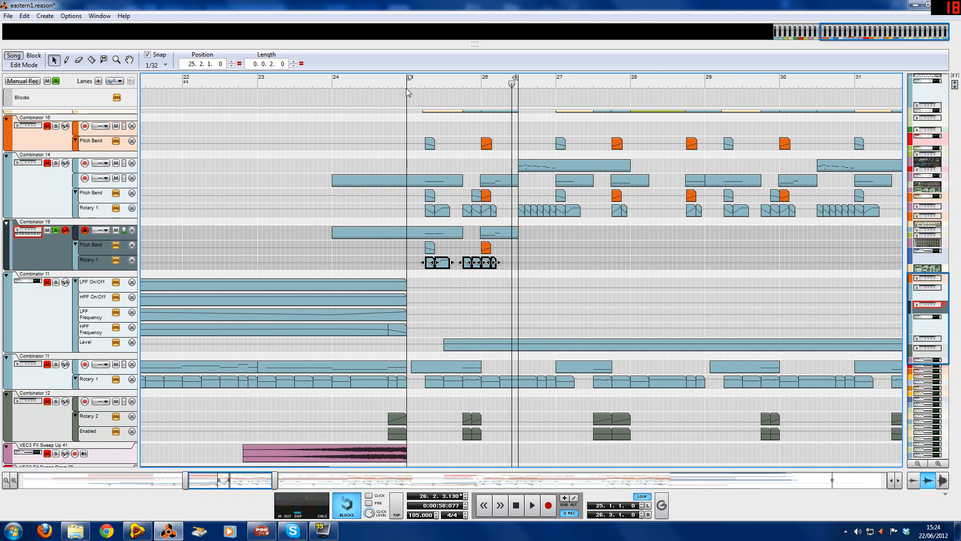
Step: Turn off Combinator 19's solo and the loop, with the song position moved to 23.4.2
{"action": "left_click", "coordinate": [56, 232]}
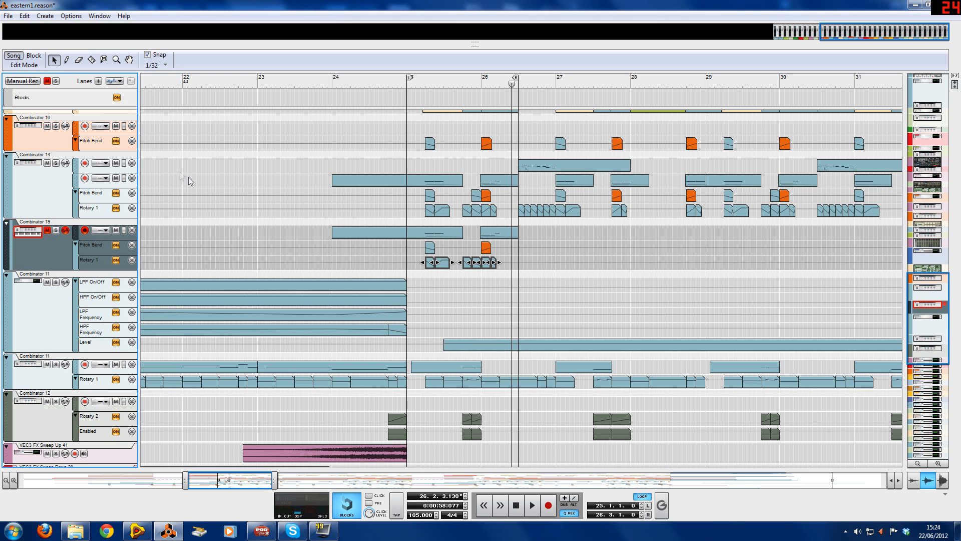
{"action": "scroll", "coordinate": [181, 175], "scroll_direction": "up", "scroll_amount": 4}
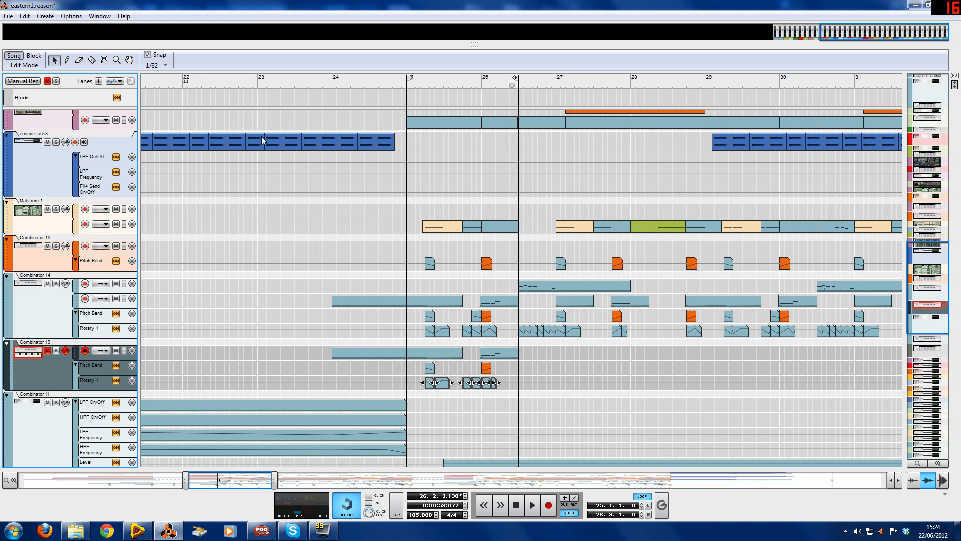
{"action": "left_click_drag", "start_coordinate": [311, 81], "coordinate": [319, 81]}
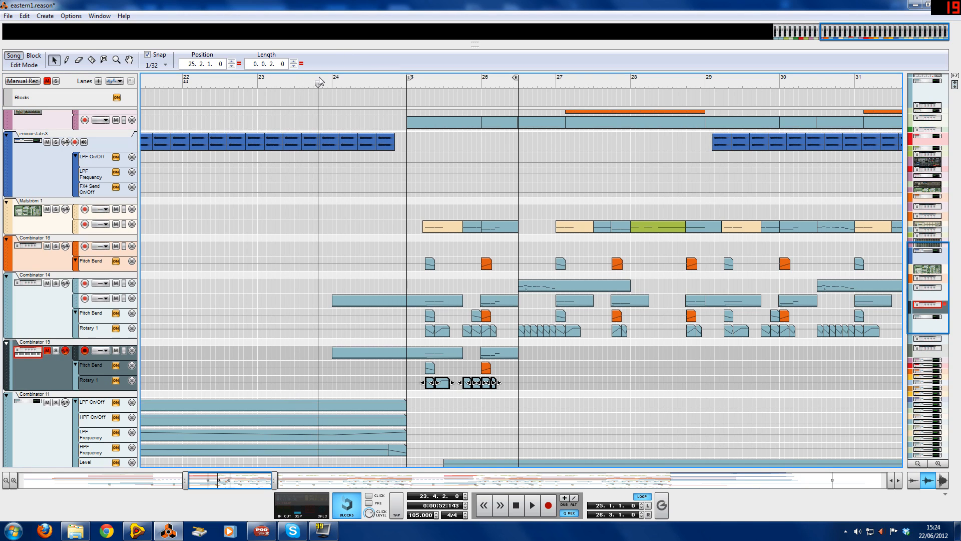
{"action": "key", "text": "l"}
Step: Solo the Combinator 11 note track and play it from bar 33
{"action": "scroll", "coordinate": [416, 220], "scroll_direction": "up", "scroll_amount": 6}
{"action": "scroll", "coordinate": [471, 252], "scroll_direction": "down", "scroll_amount": 4}
{"action": "scroll", "coordinate": [461, 245], "scroll_direction": "down", "scroll_amount": 8}
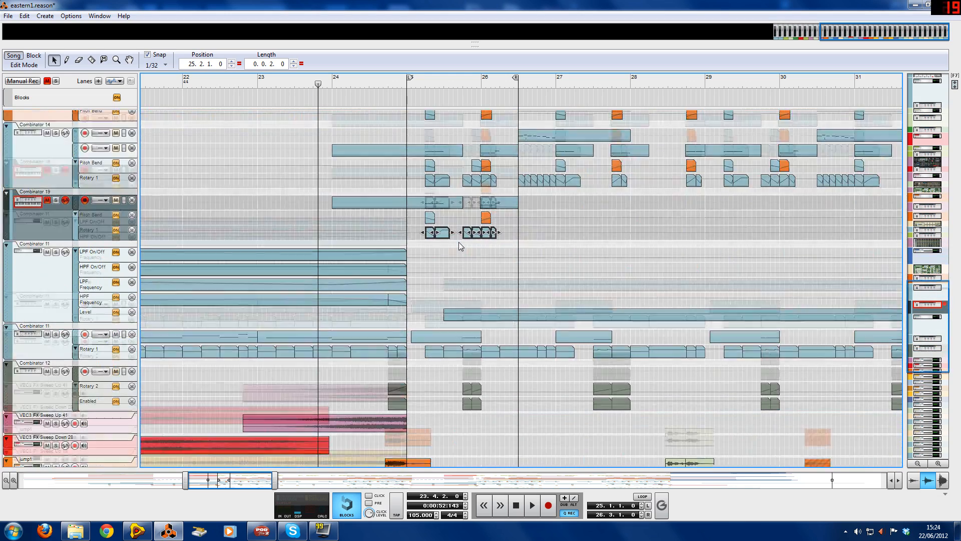
{"action": "key", "text": "g"}
{"action": "key", "text": "g"}
{"action": "key", "text": "g"}
{"action": "key", "text": "g"}
{"action": "key", "text": "g"}
{"action": "key", "text": "g"}
{"action": "key", "text": "g"}
{"action": "key", "text": "g"}
{"action": "key", "text": "g"}
{"action": "key", "text": "g"}
{"action": "key", "text": "g"}
{"action": "key", "text": "g"}
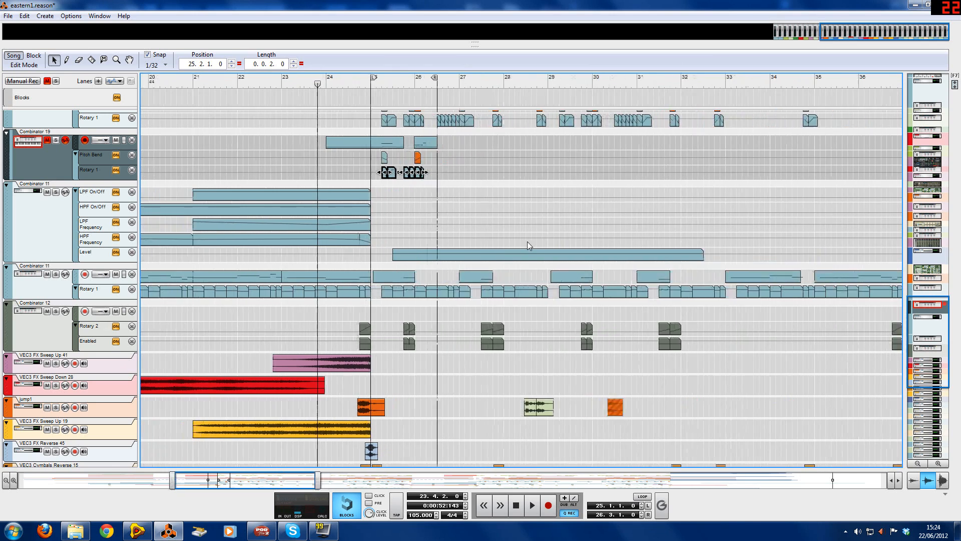
{"action": "left_click", "coordinate": [564, 89]}
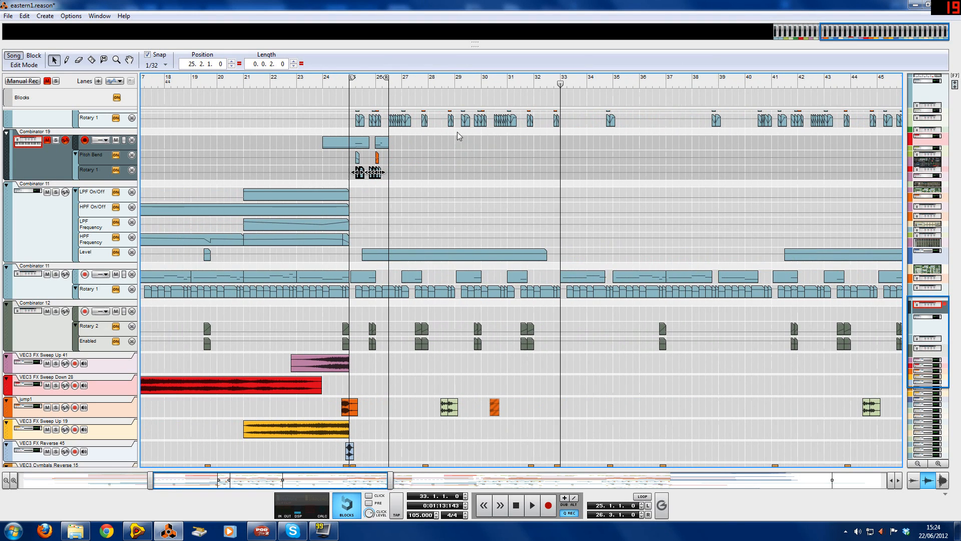
{"action": "left_click", "coordinate": [57, 275]}
{"action": "key", "text": "space"}
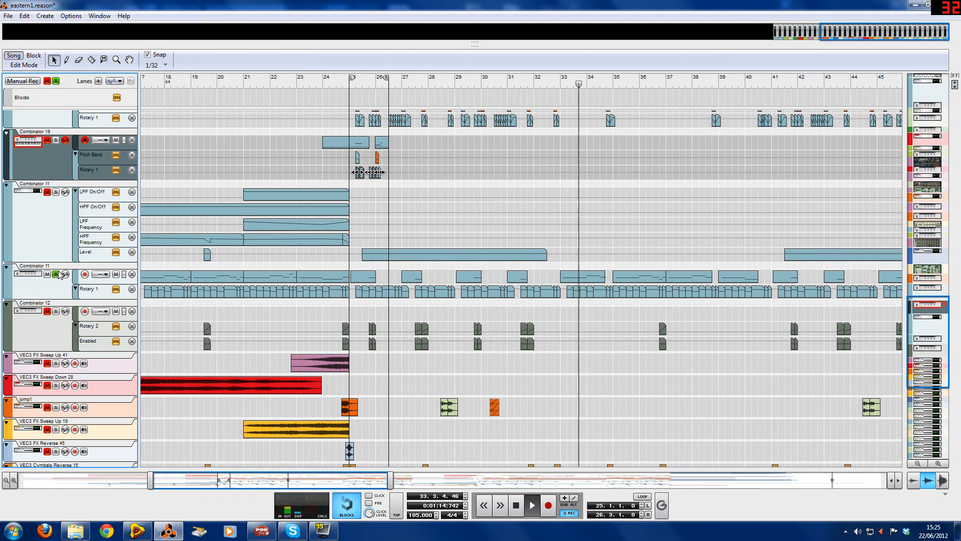
Step: Stop listening to Combinator 11 in isolation, leaving neither Combinator 11 nor Combinator 12 soloed
{"action": "left_click", "coordinate": [56, 311]}
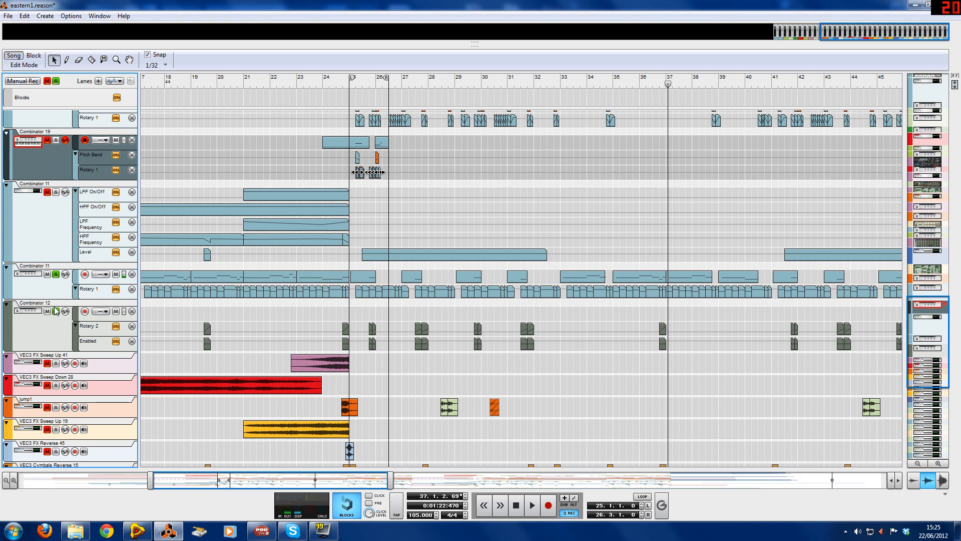
{"action": "left_click", "coordinate": [56, 311]}
{"action": "left_click", "coordinate": [56, 274]}
Step: Solo Combinator 13 and play its part from 24.4.1 through bar 26
{"action": "scroll", "coordinate": [60, 300], "scroll_direction": "up", "scroll_amount": 15}
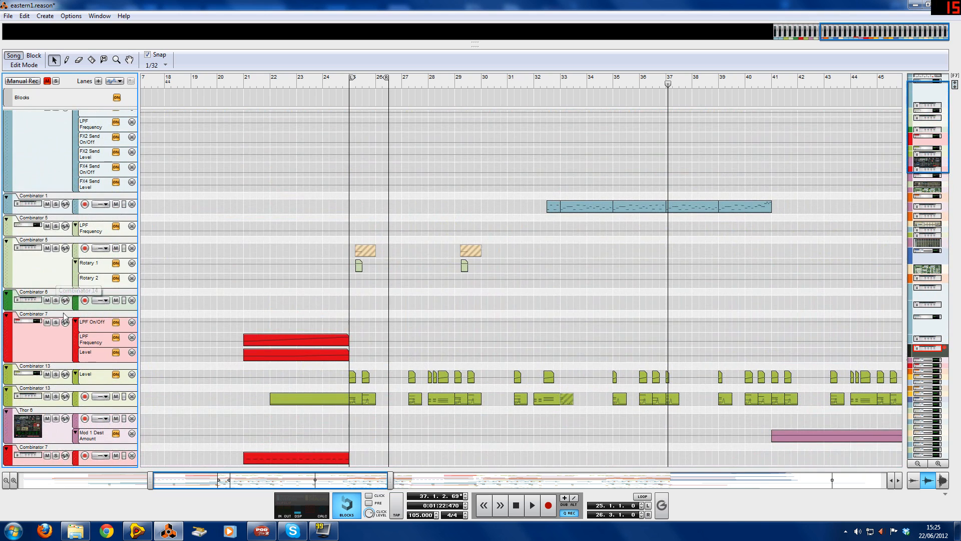
{"action": "left_click", "coordinate": [56, 396]}
{"action": "left_click", "coordinate": [343, 85]}
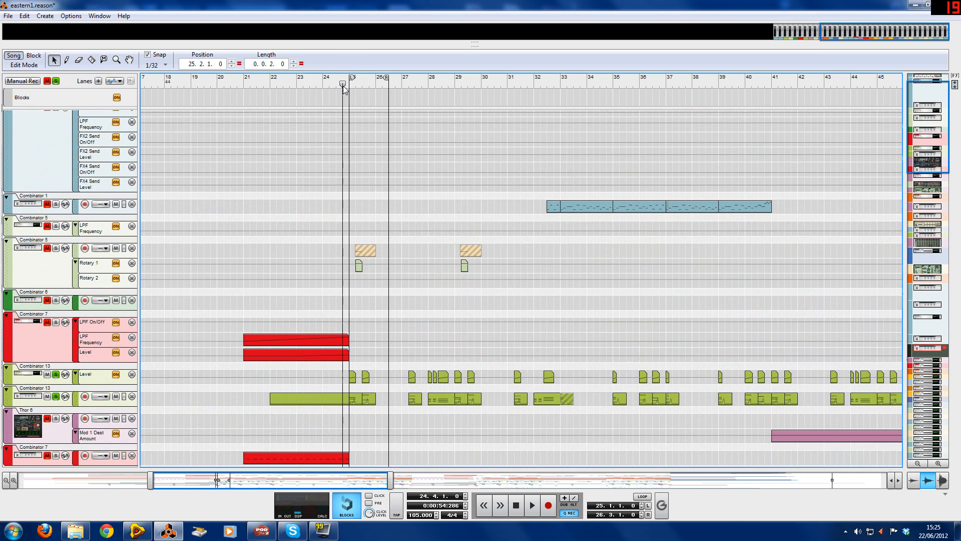
{"action": "key", "text": "space"}
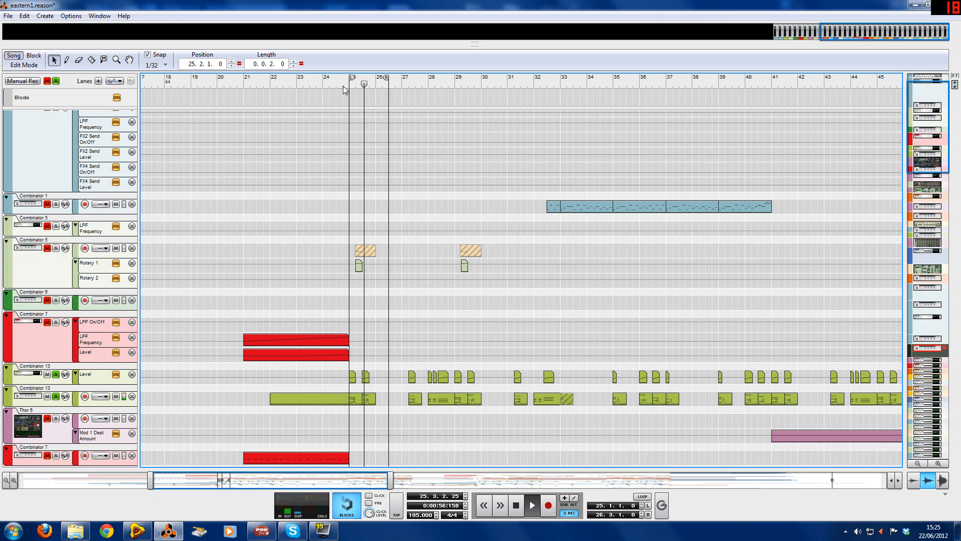
{"action": "key", "text": "space"}
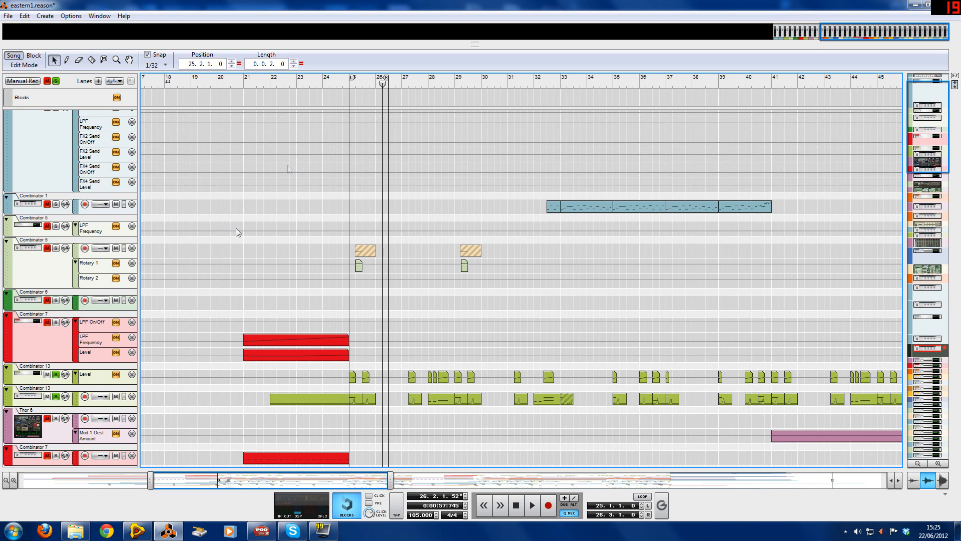
Step: Clear the solo on Combinator 13's mixer channel and note track
{"action": "key", "text": "g"}
{"action": "left_click", "coordinate": [55, 375]}
{"action": "left_click", "coordinate": [56, 396]}
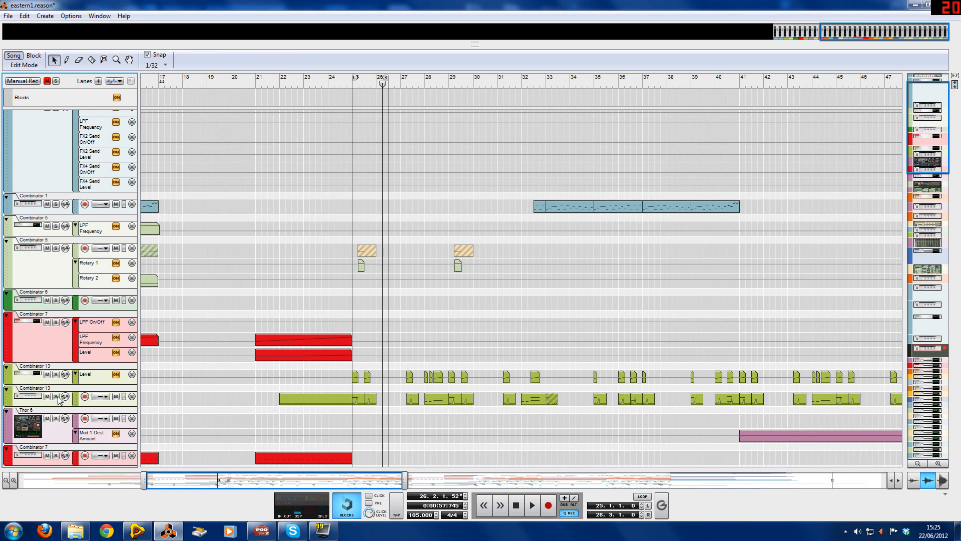
{"action": "key", "text": "h"}
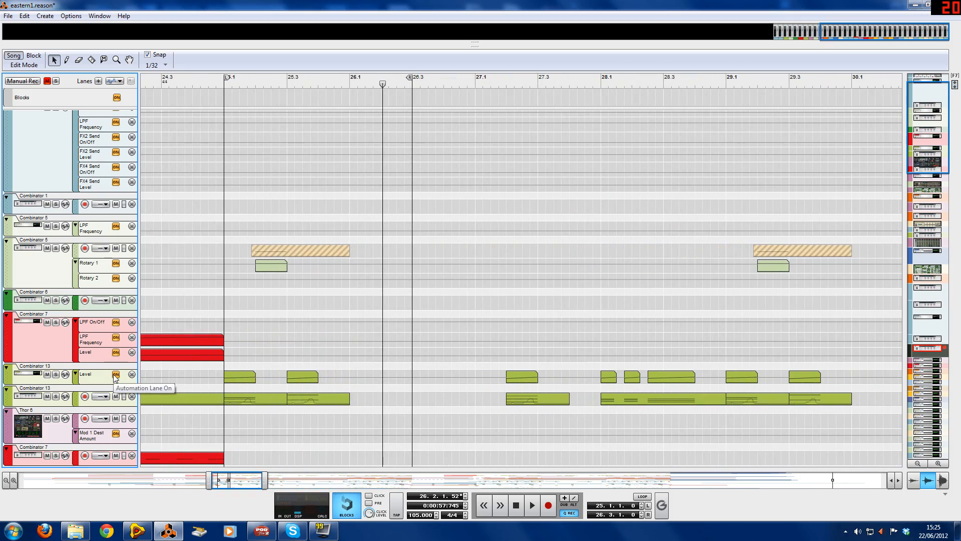